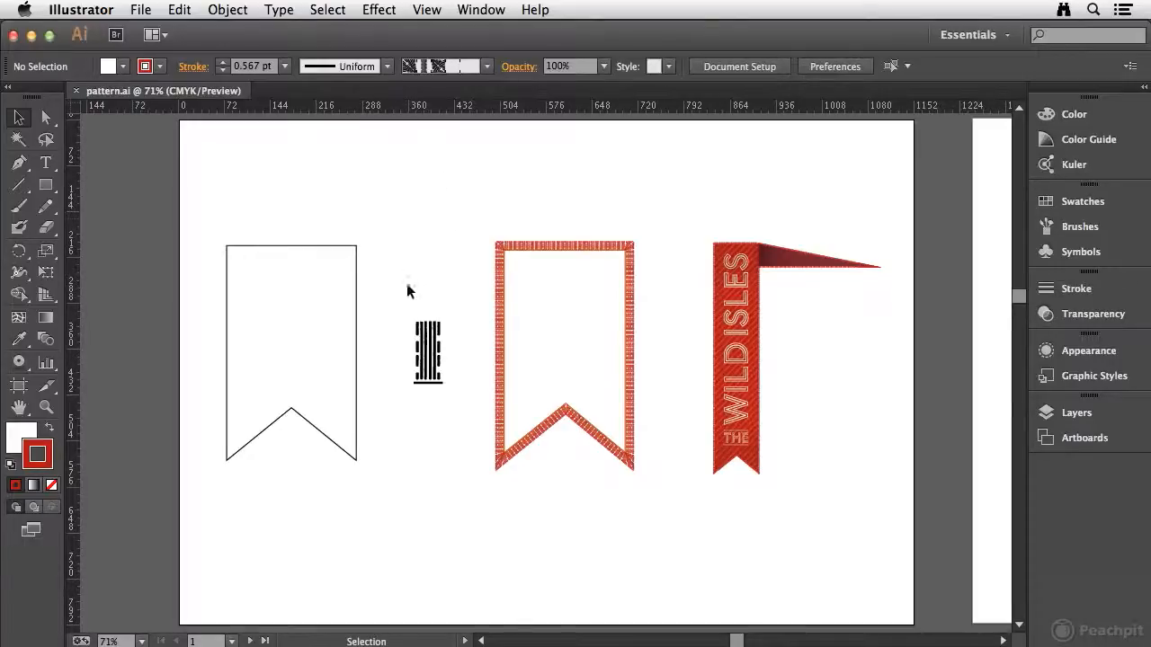
Make a new pattern from the striped line artwork beside the outlined banner.
left_click_drag(402, 297, 448, 396)
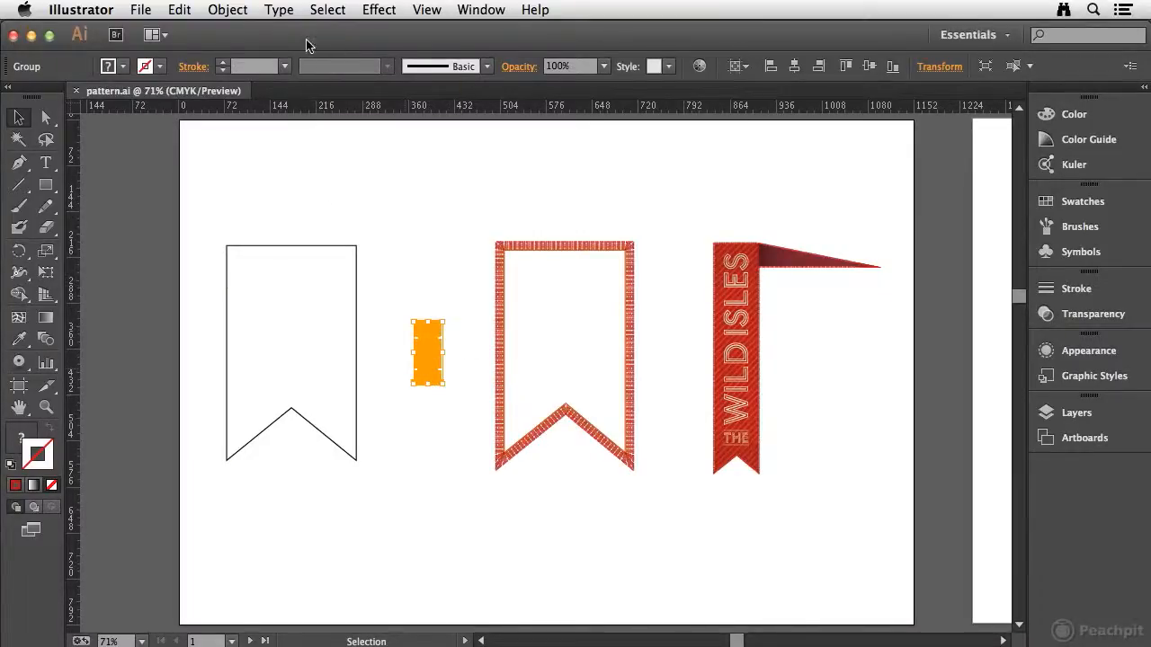
left_click(228, 9)
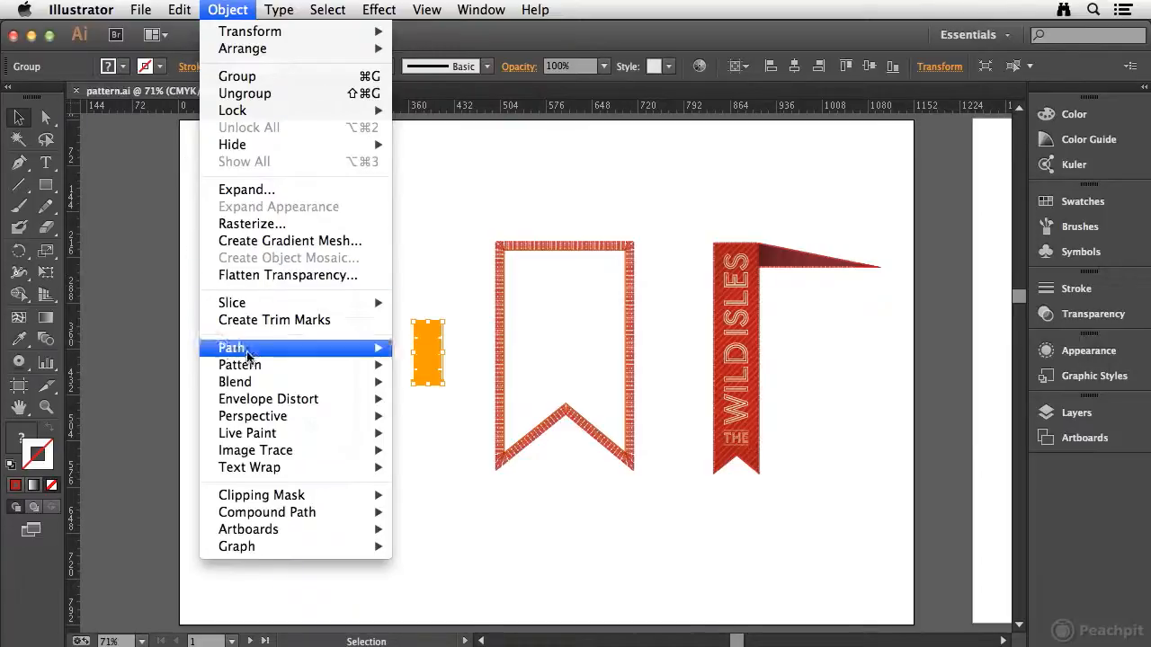
mouse_move(243, 364)
left_click(462, 365)
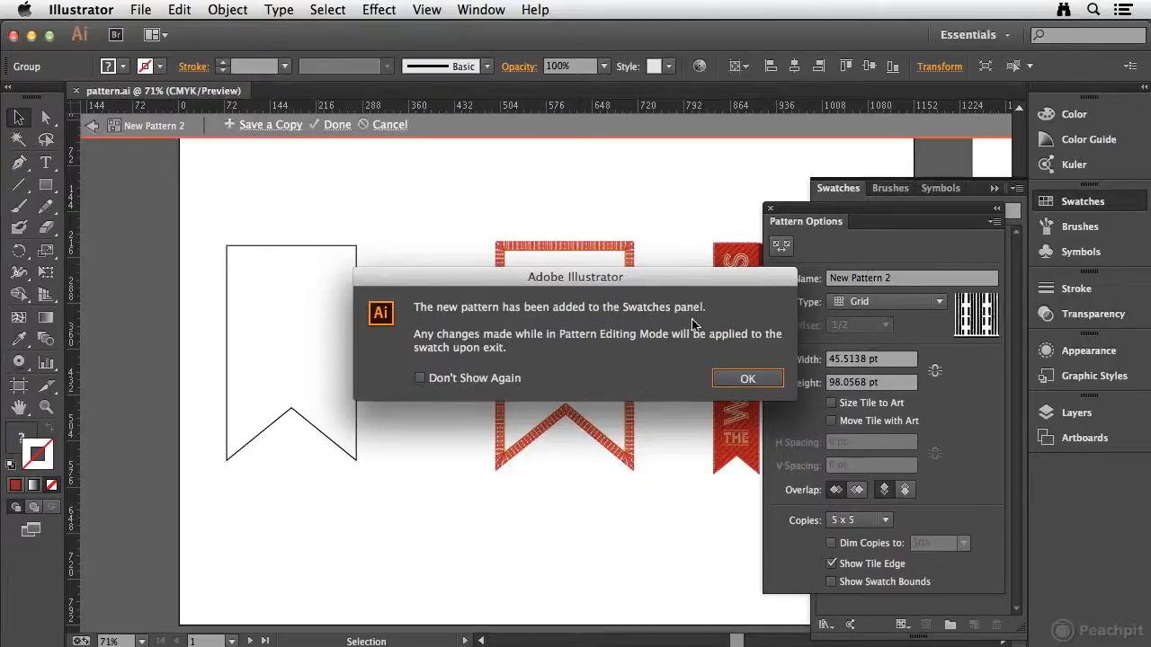
left_click(744, 378)
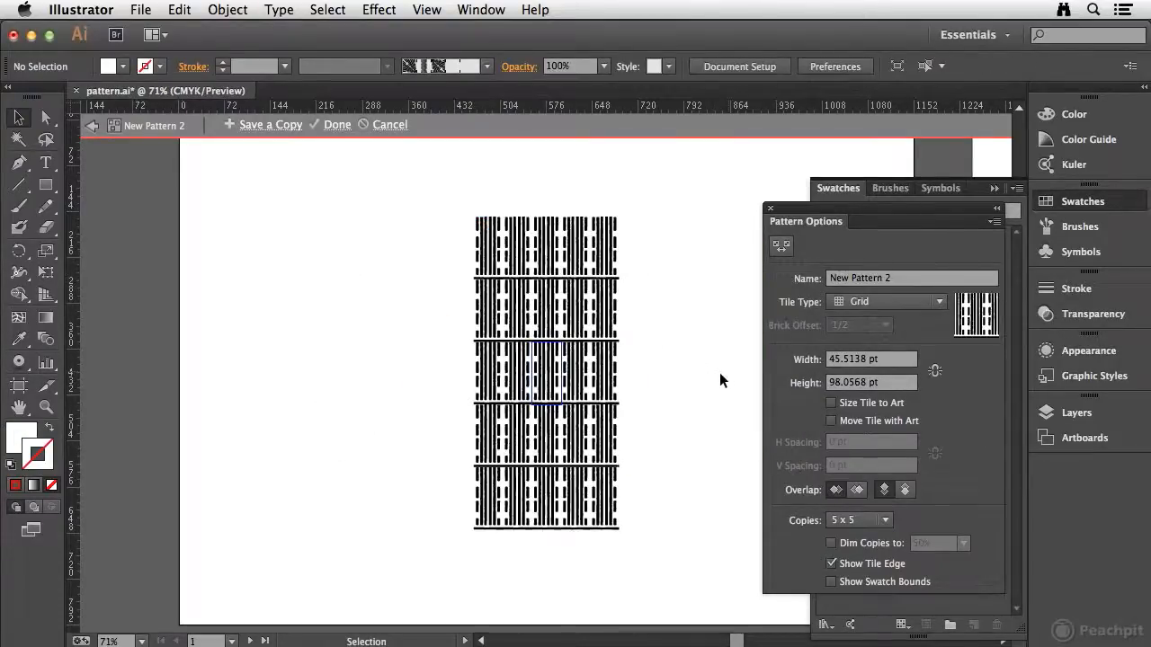
Save the new pattern under the name LBV Side and show the swatches as large thumbnails.
left_click(910, 278)
type("LBV Side")
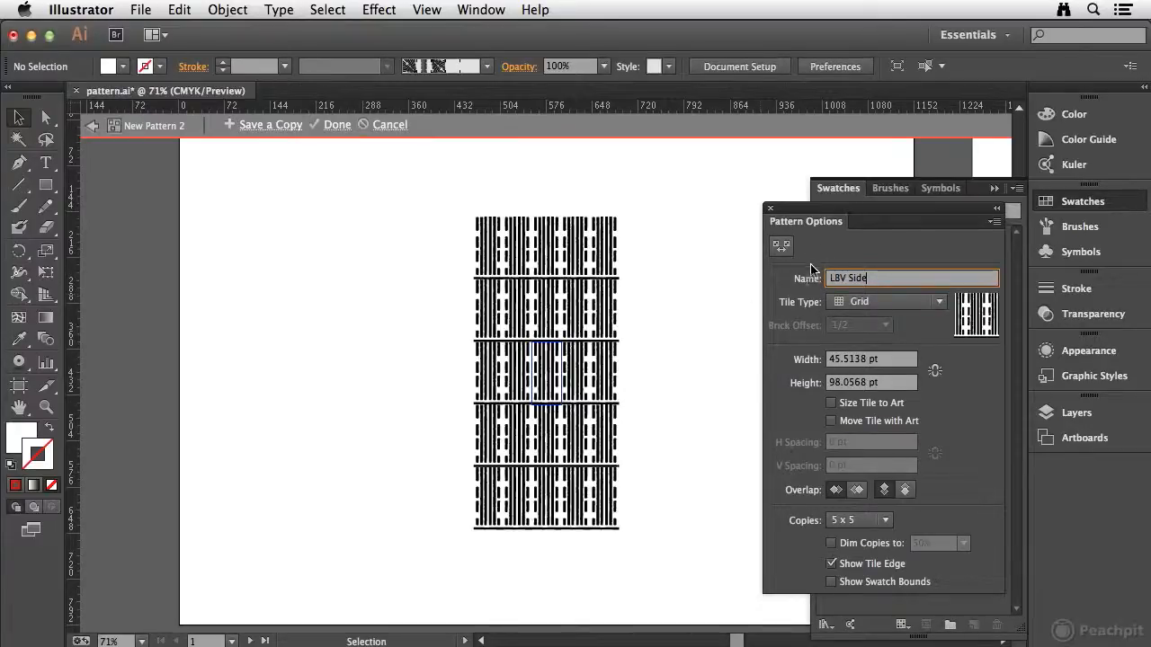
key("Tab")
left_click(93, 126)
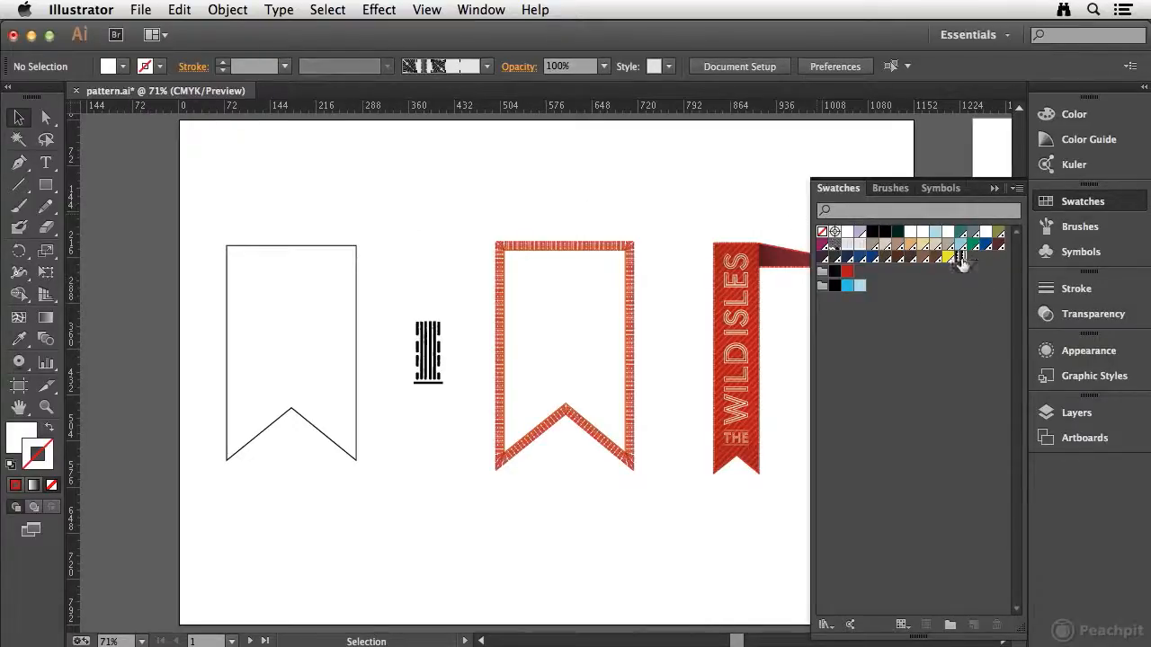
left_click(1019, 188)
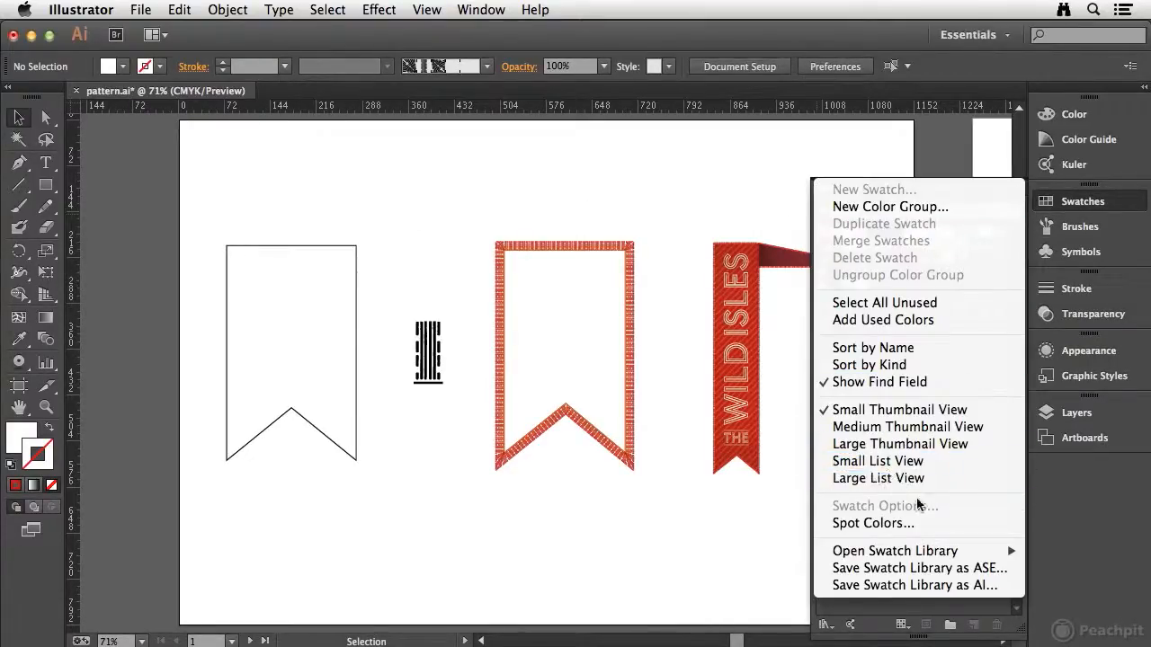
left_click(895, 445)
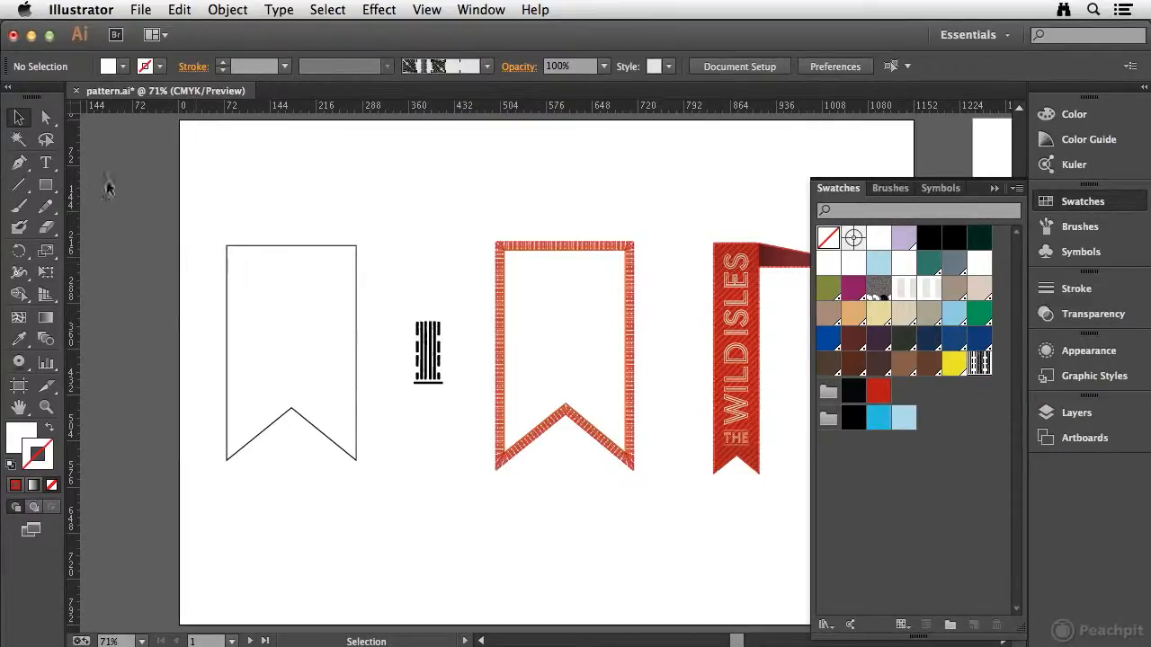
Try filling the plain outlined banner shape with the LBV Side pattern swatch.
left_click(269, 246)
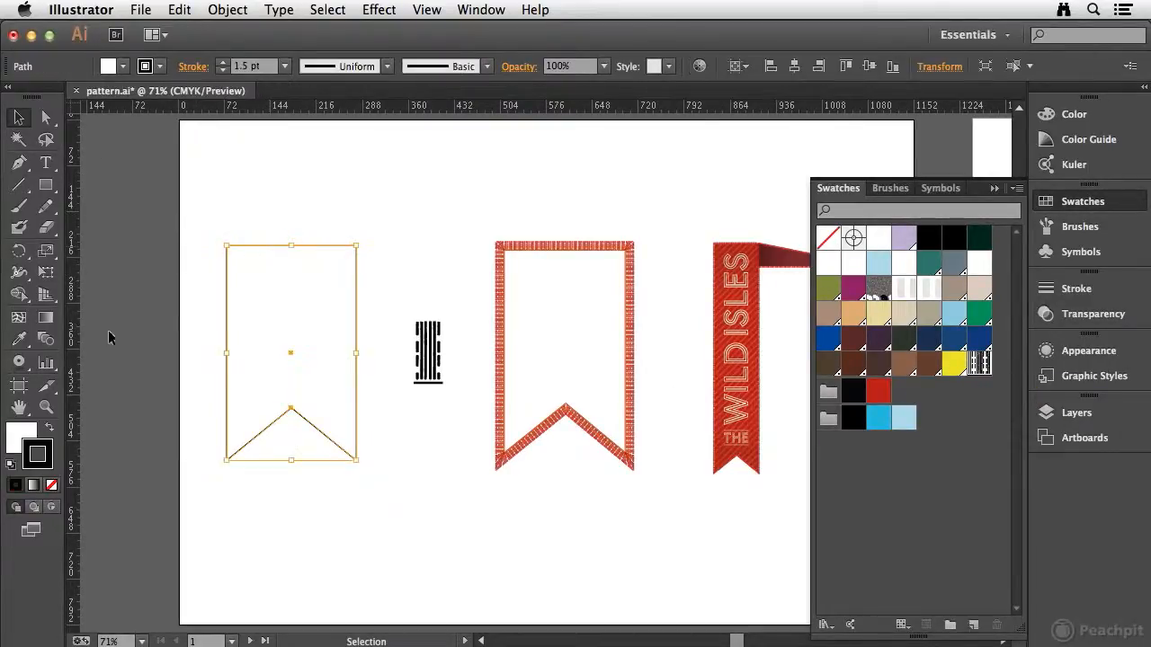
left_click(16, 438)
left_click(1070, 201)
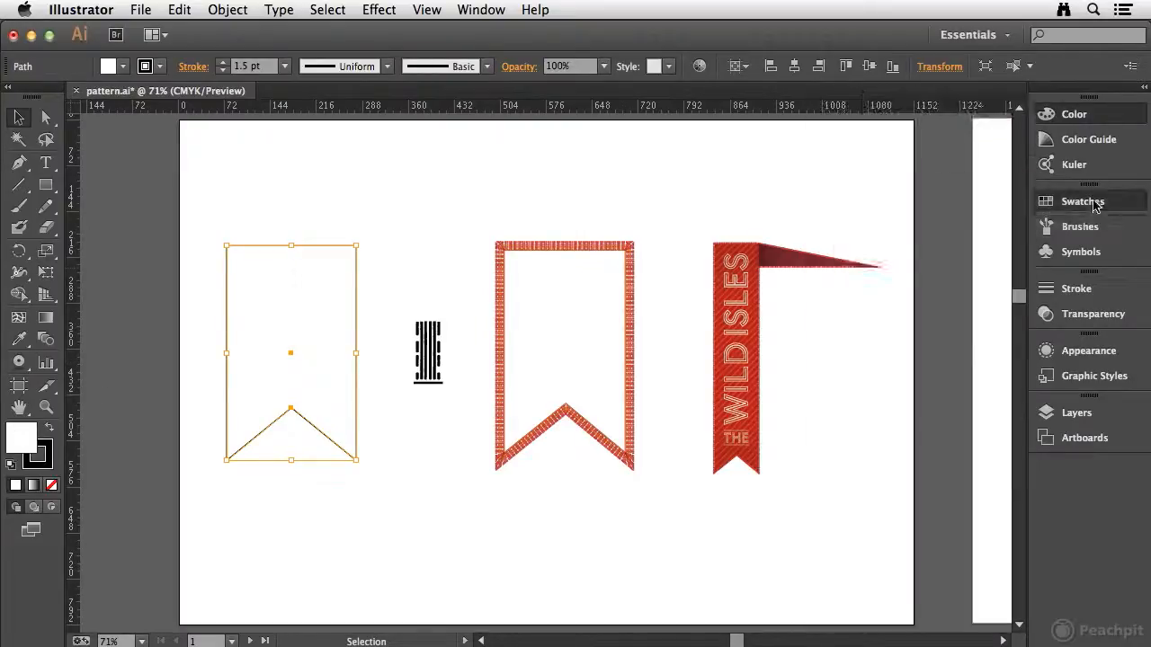
left_click(979, 363)
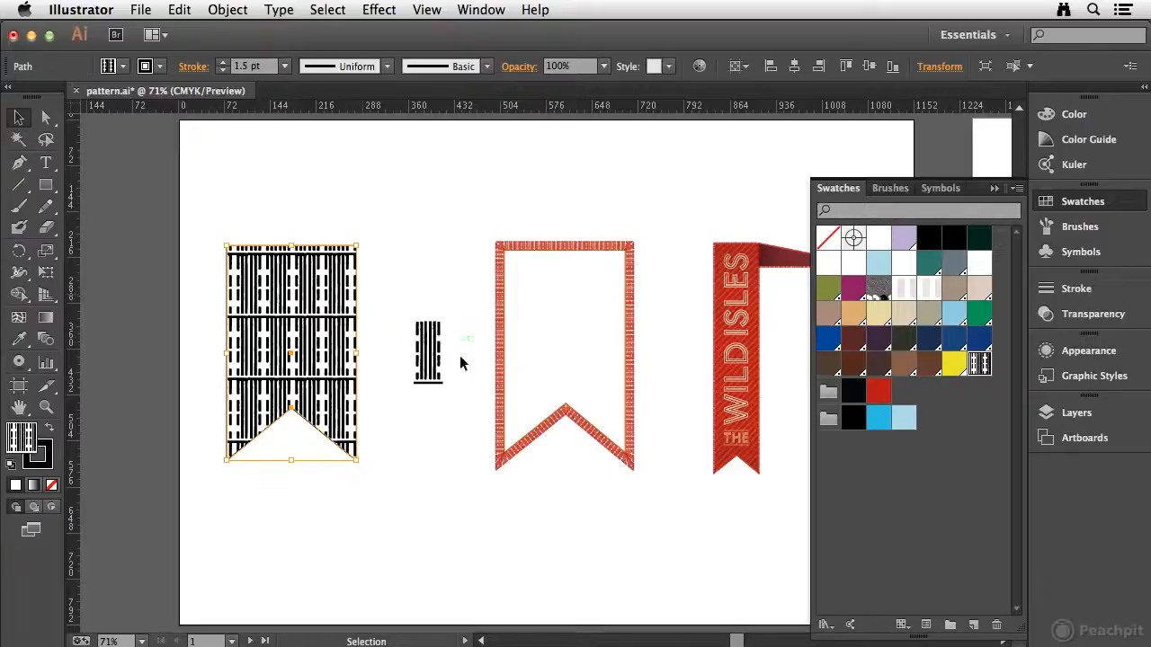
key("a")
key("super+z")
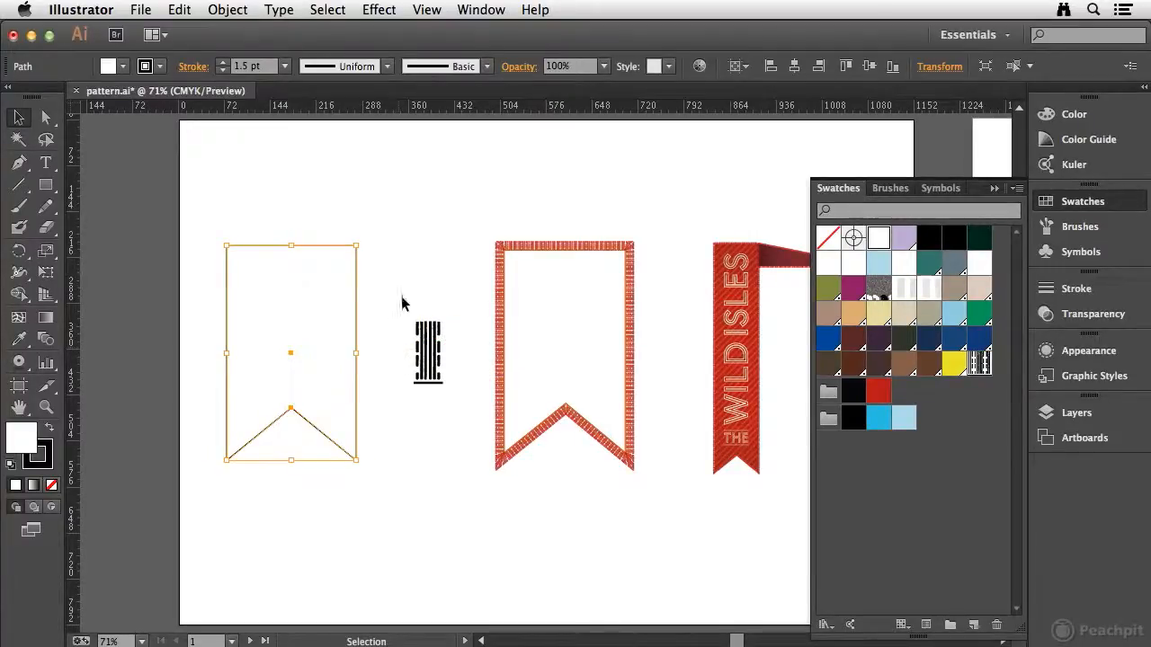
left_click(338, 200)
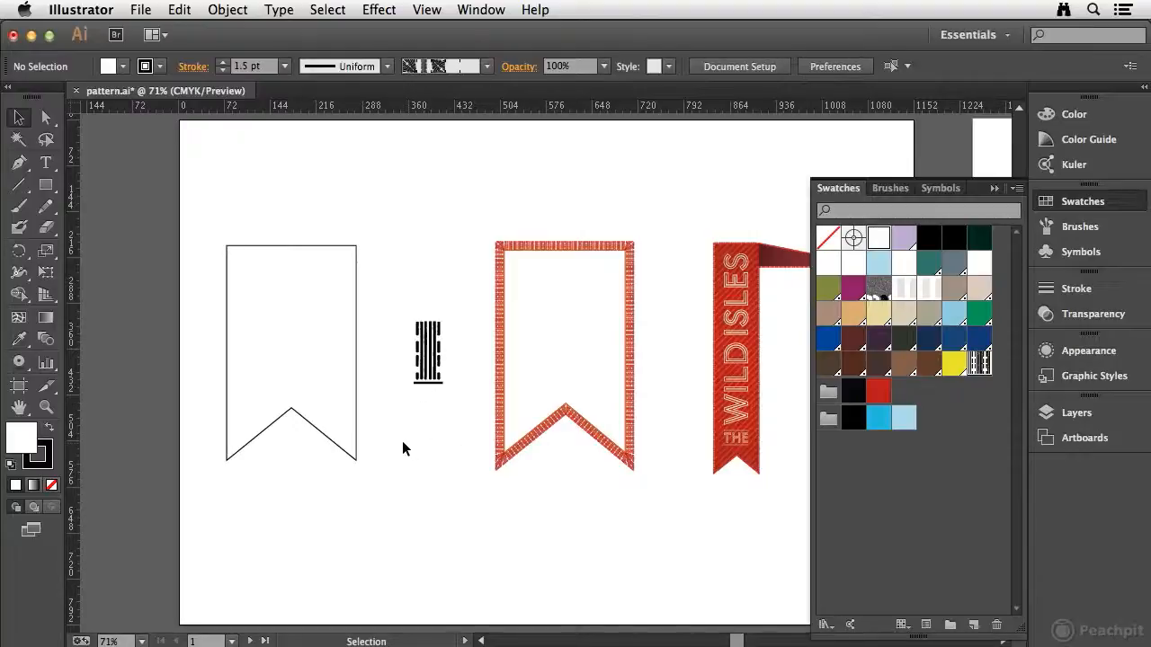
Draw a black-filled square without a stroke, about 45.5 pt wide, below the striped artwork and matching its width.
key("z")
left_click_drag(385, 311, 473, 436)
key("v")
left_click(46, 185)
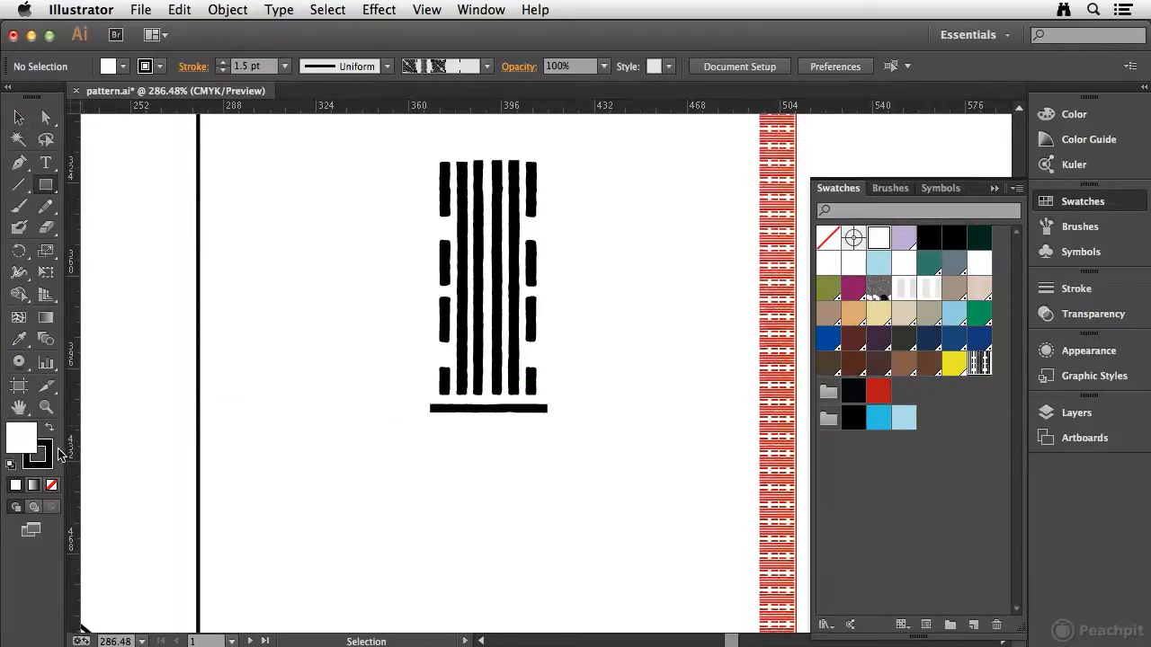
key("shift+x")
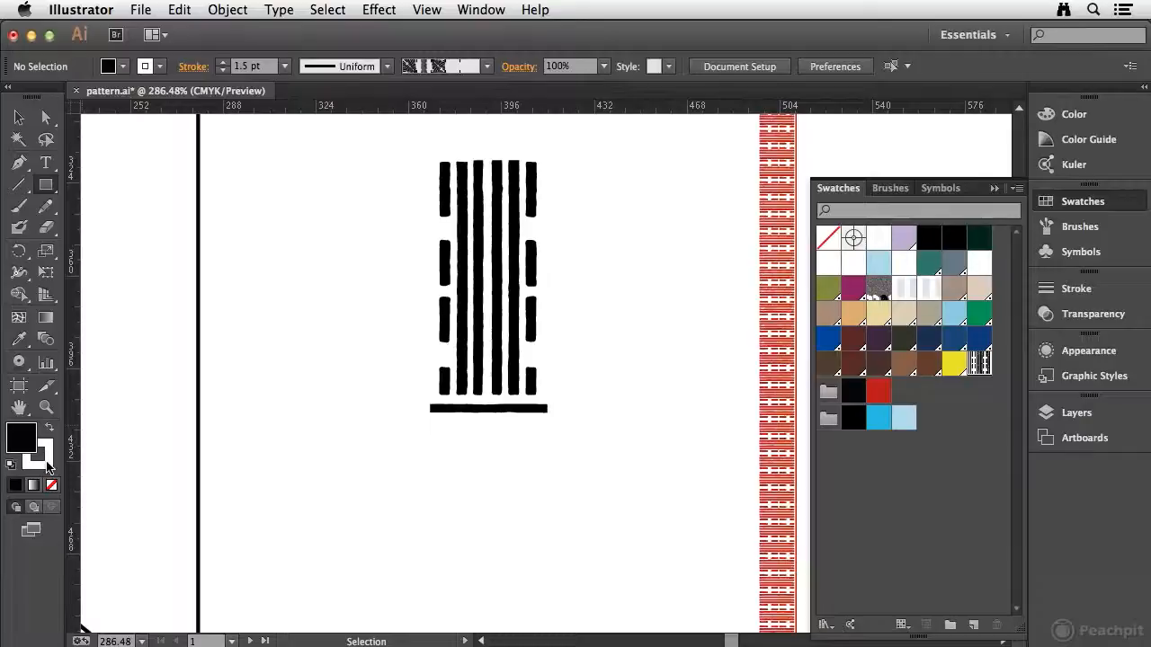
key("x")
left_click(52, 486)
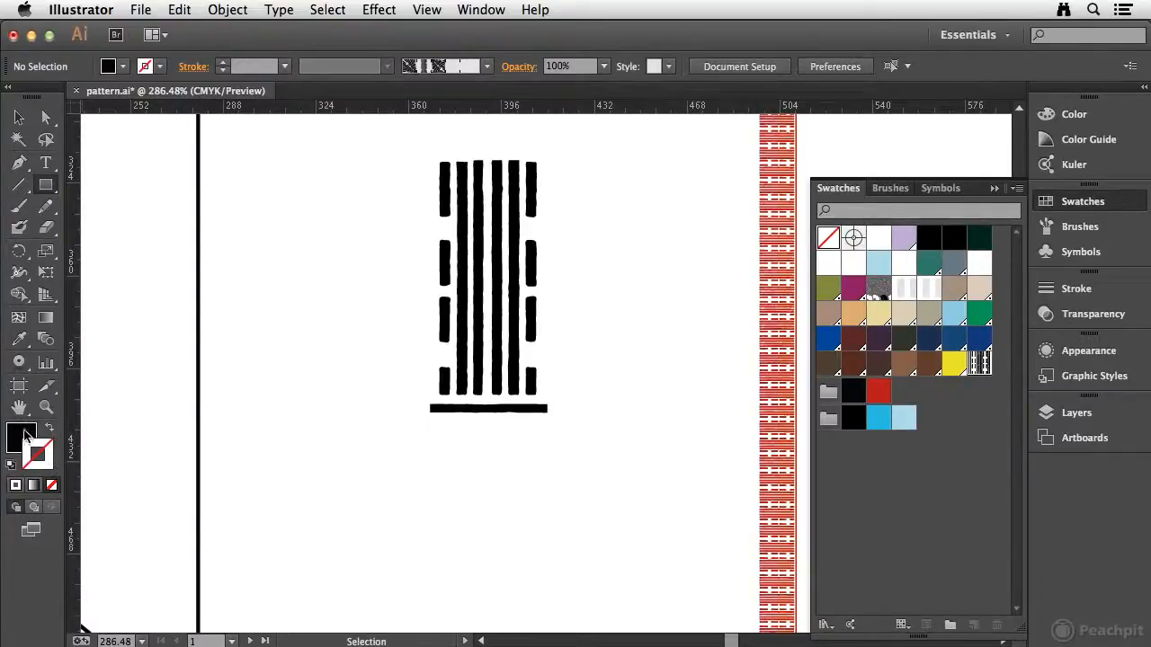
left_click(23, 435)
left_click_drag(431, 481, 547, 534)
key("v")
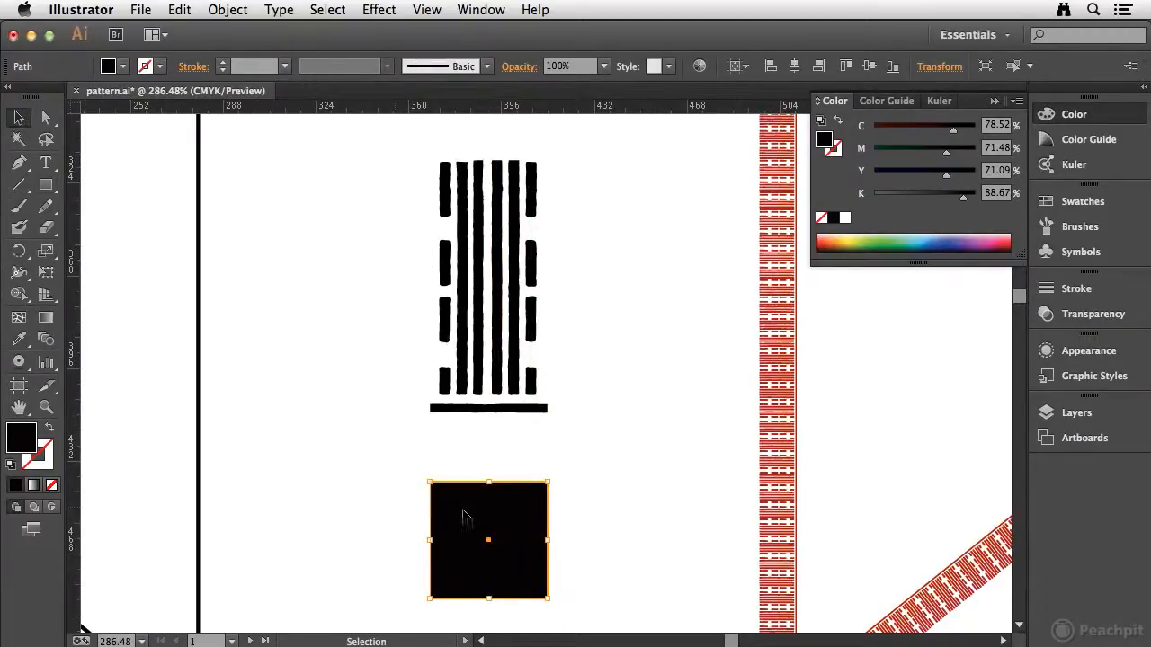
Make a pattern from the black square, name it LBV Corner and exit pattern editing.
left_click(227, 9)
mouse_move(297, 366)
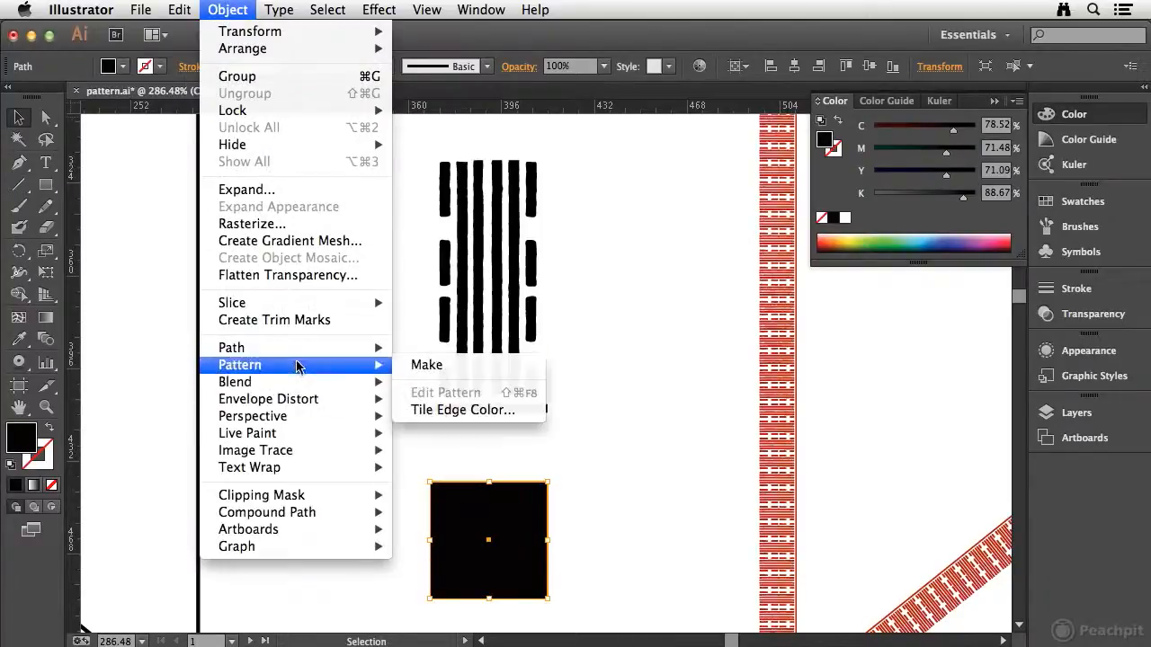
left_click(450, 371)
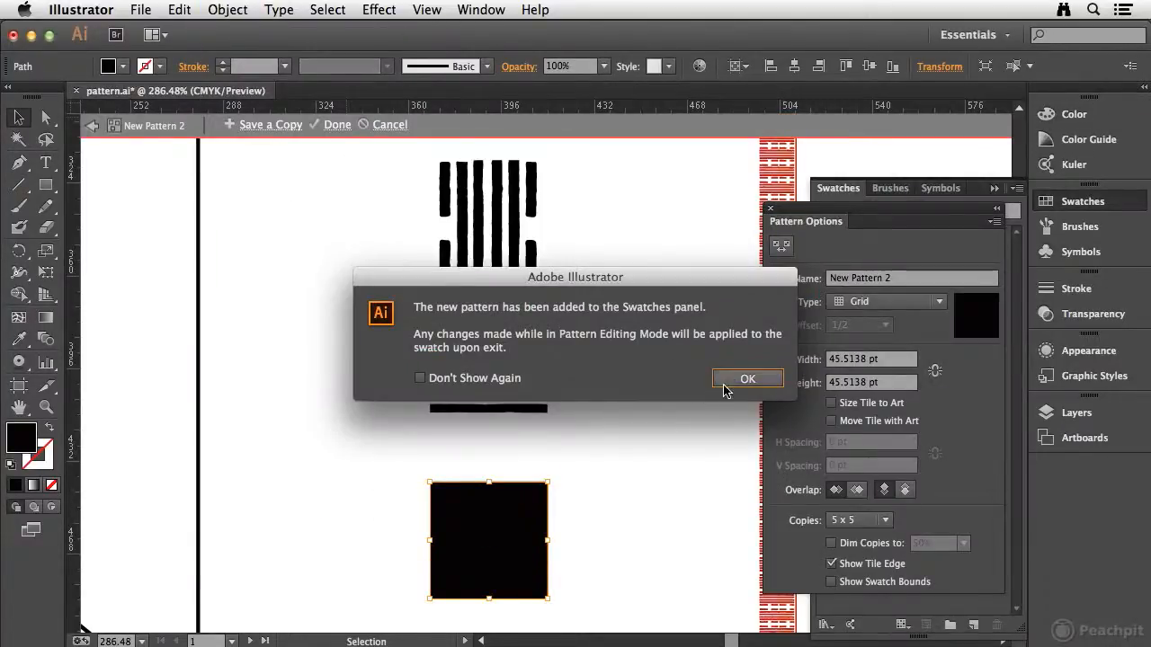
left_click(743, 380)
type("LBV Corner")
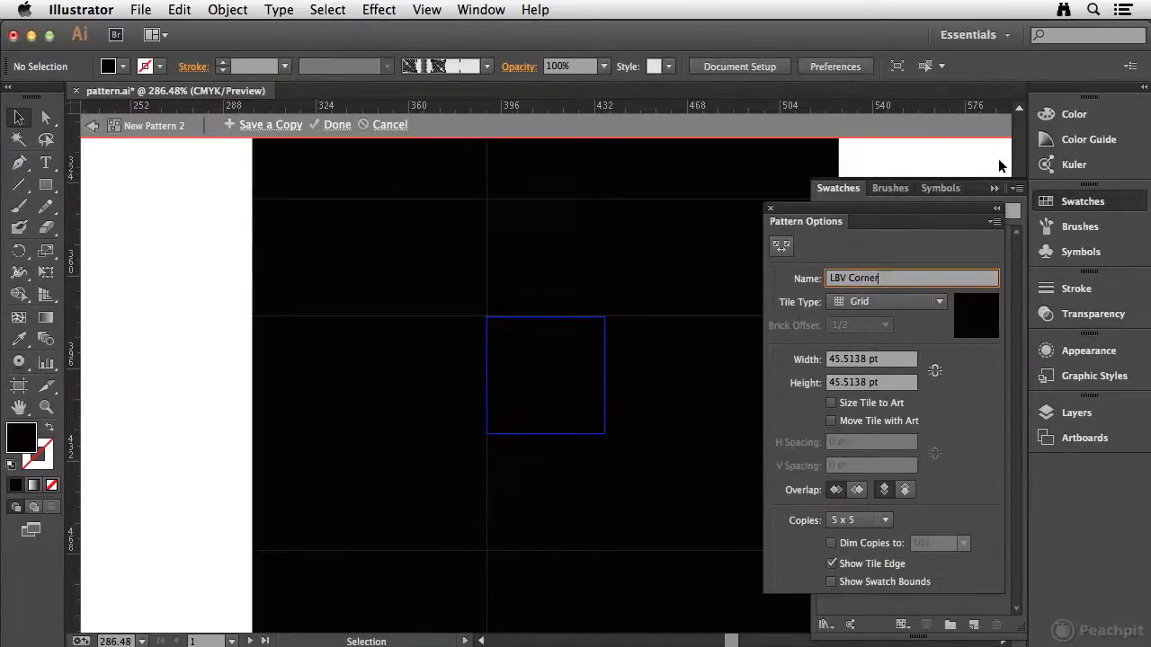
key("Tab")
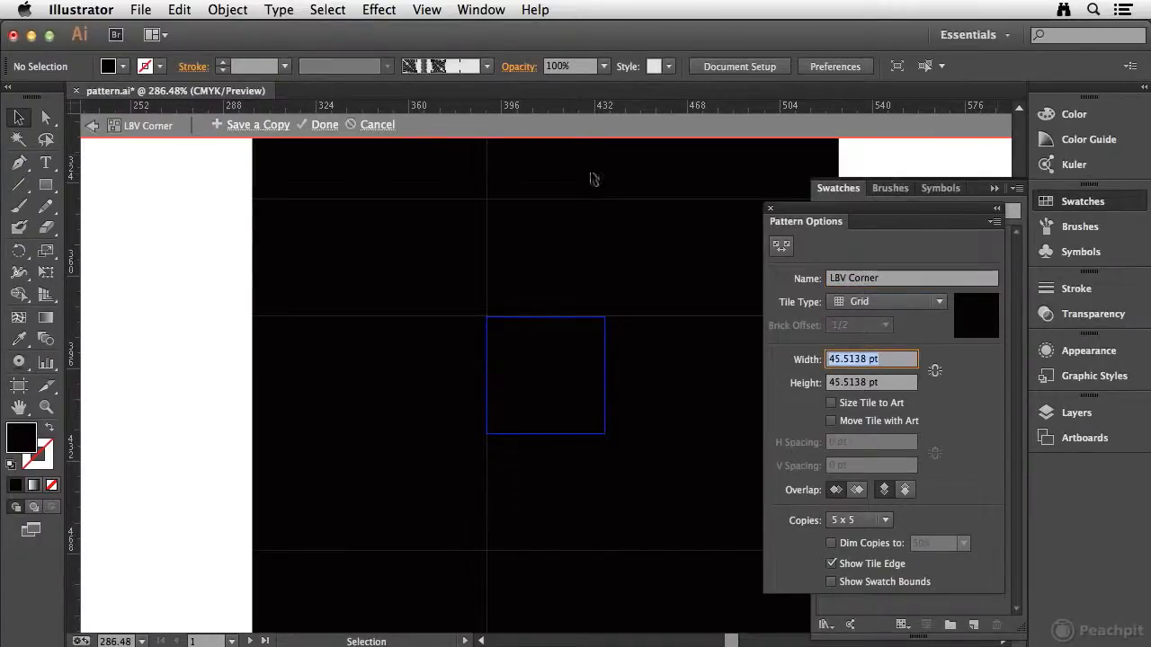
double_click(190, 187)
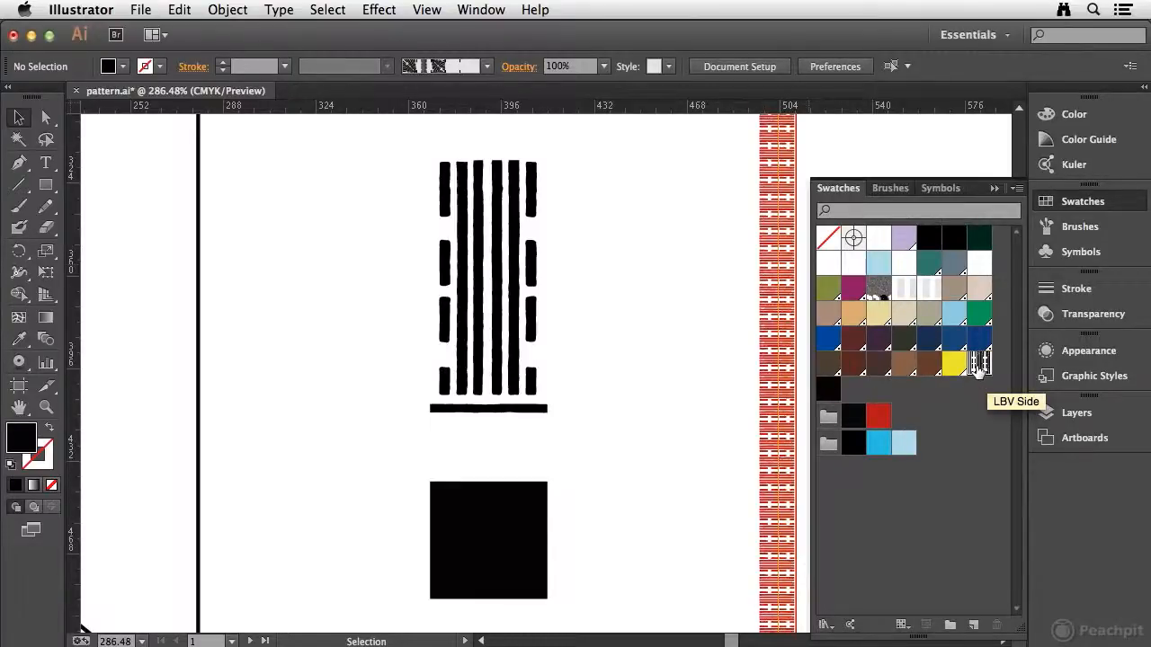
Start a new Pattern Brush and name it LBV Pattern Brush Manual.
key("super+0")
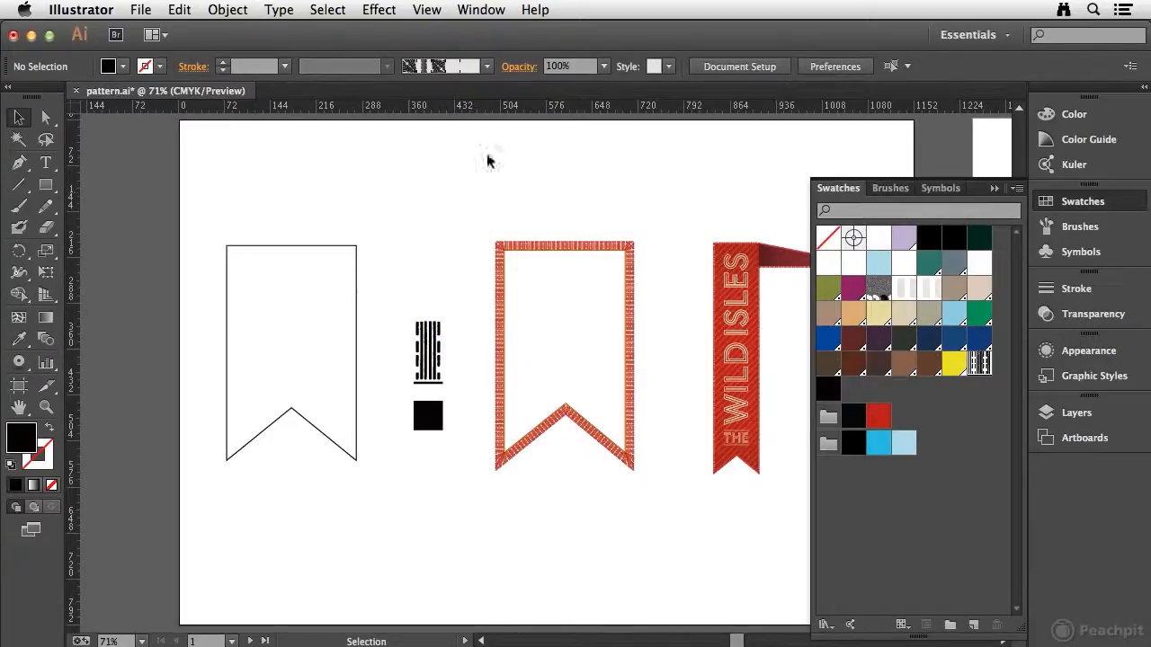
left_click(912, 190)
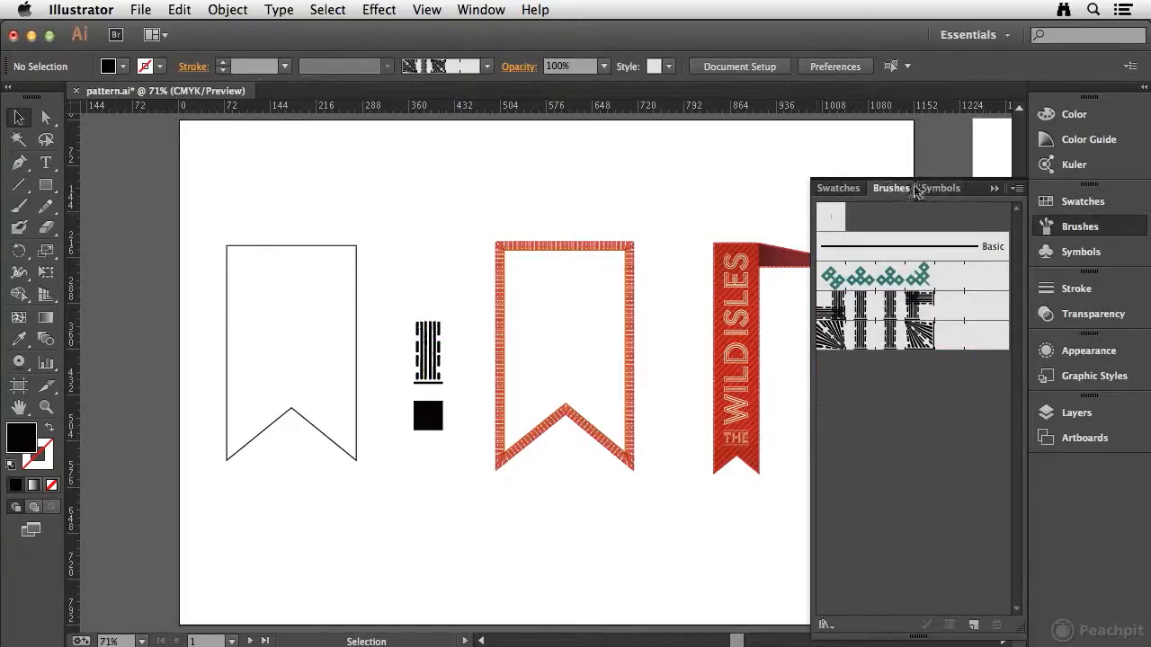
left_click(1019, 189)
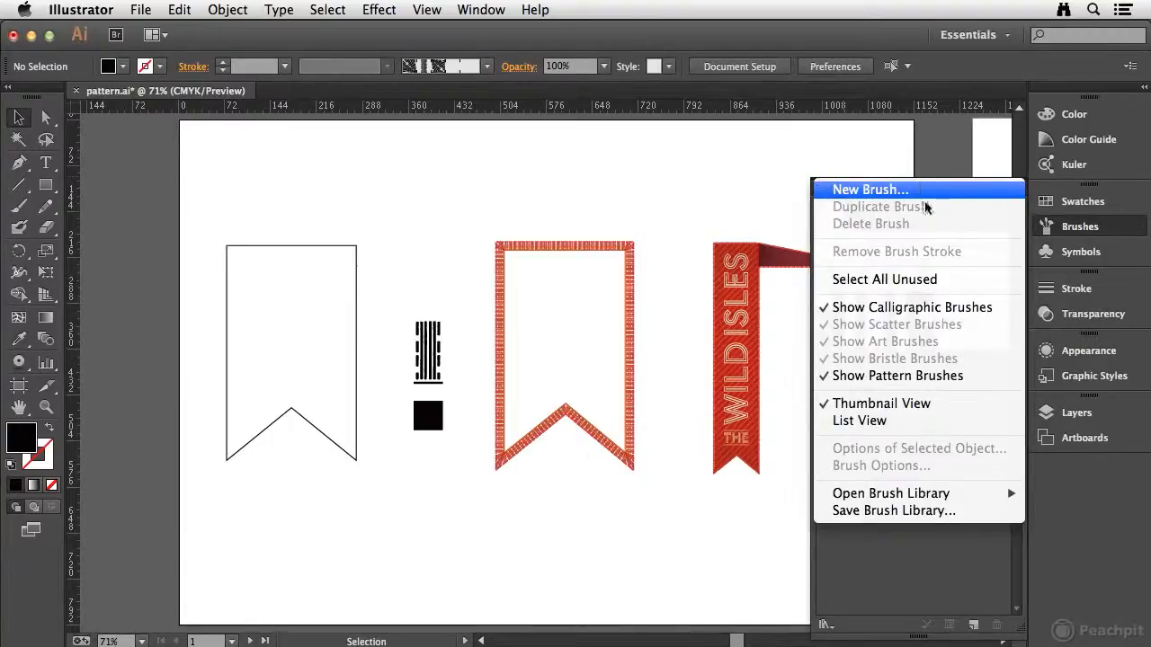
left_click(908, 549)
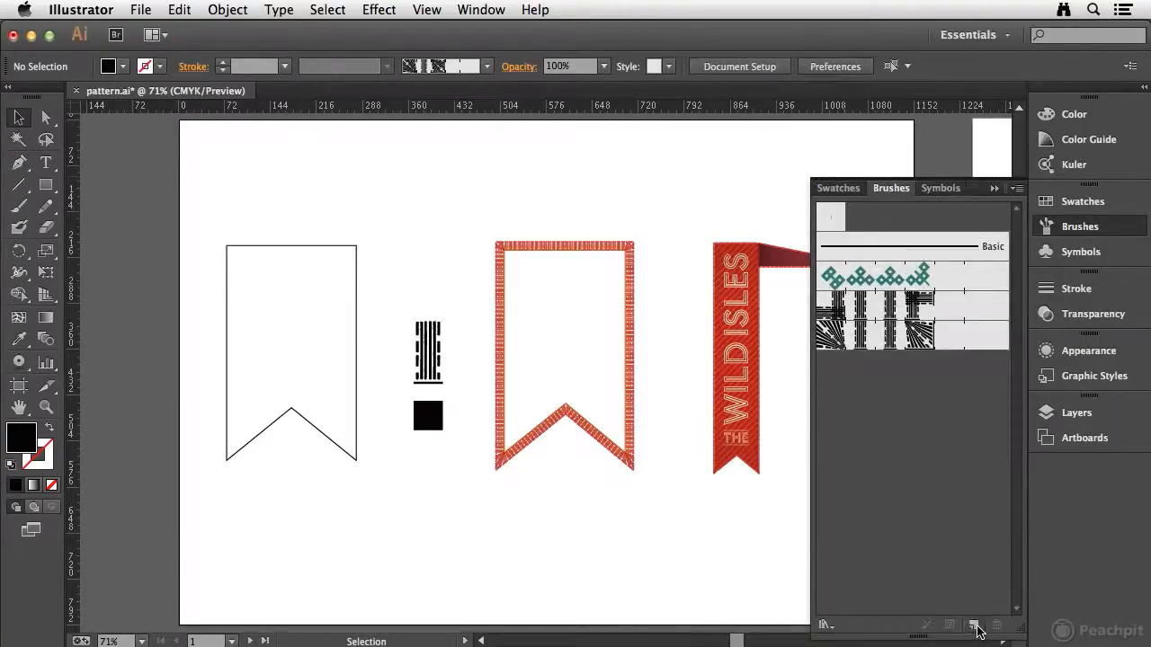
left_click(974, 626)
left_click_drag(698, 141, 684, 225)
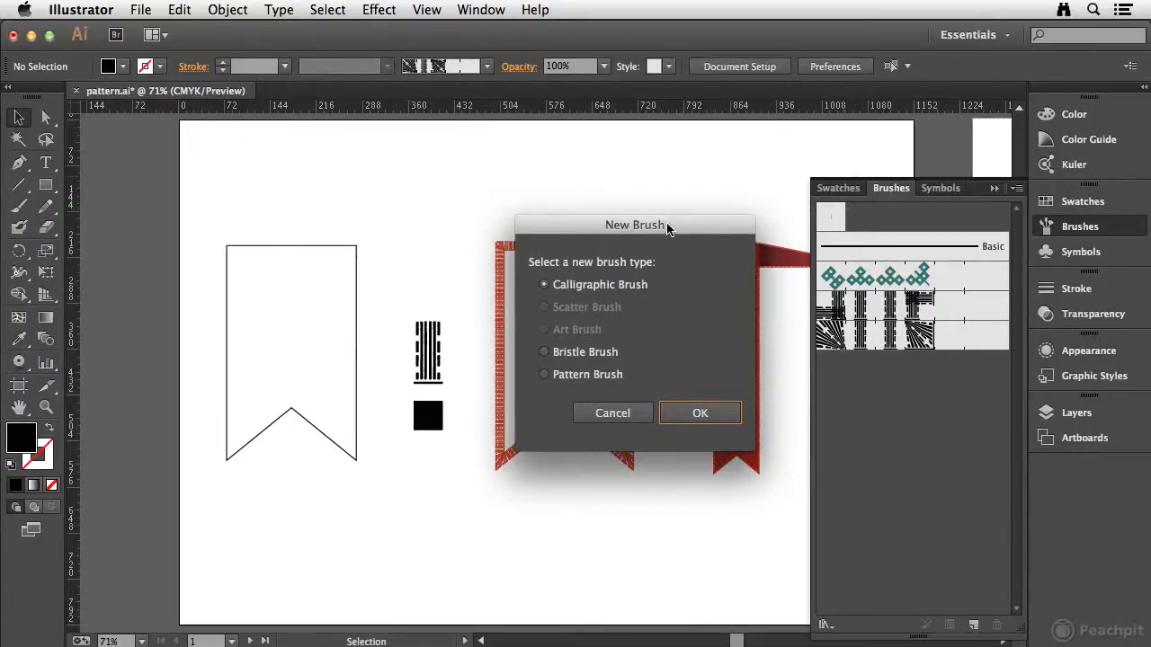
left_click(544, 377)
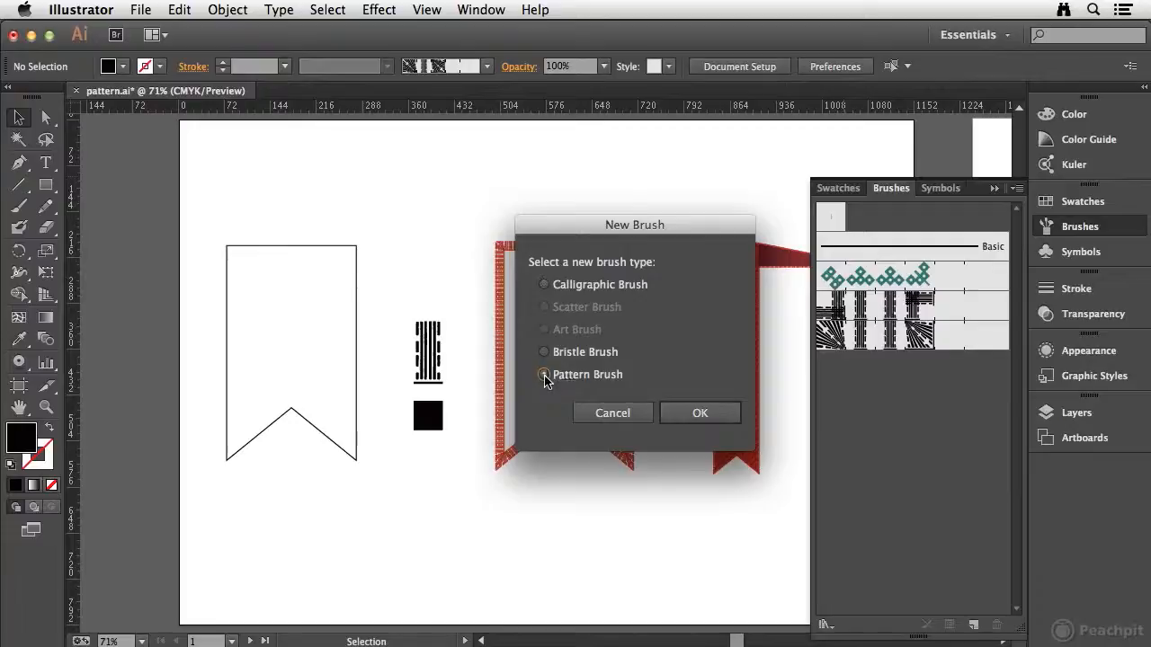
left_click(722, 410)
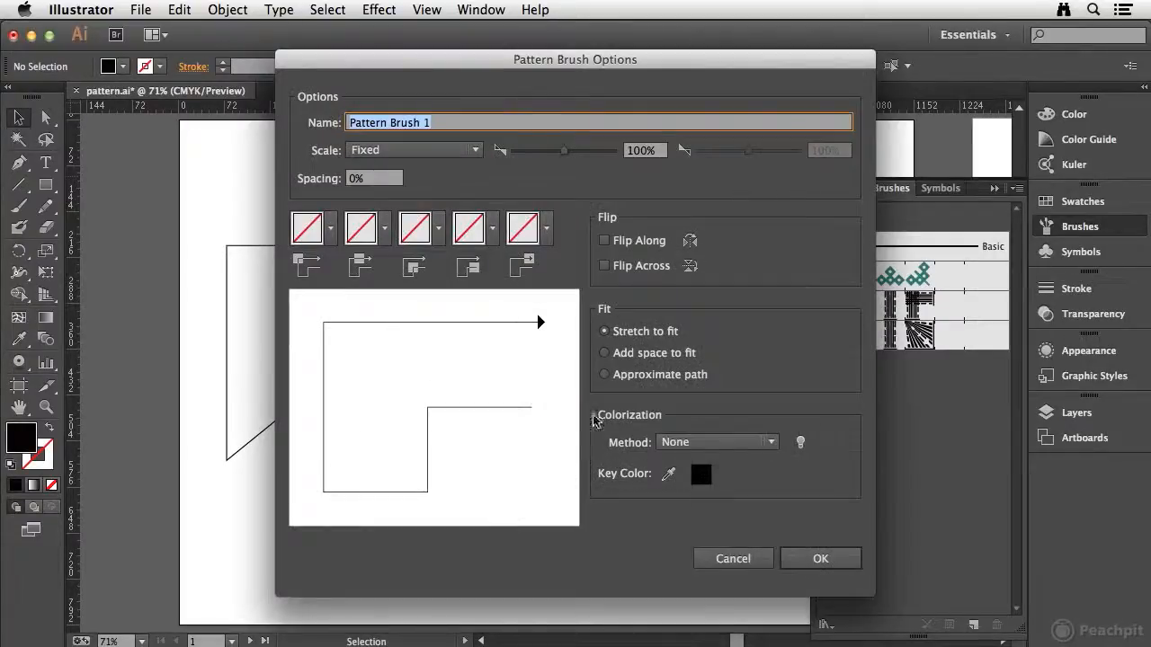
type("LBV")
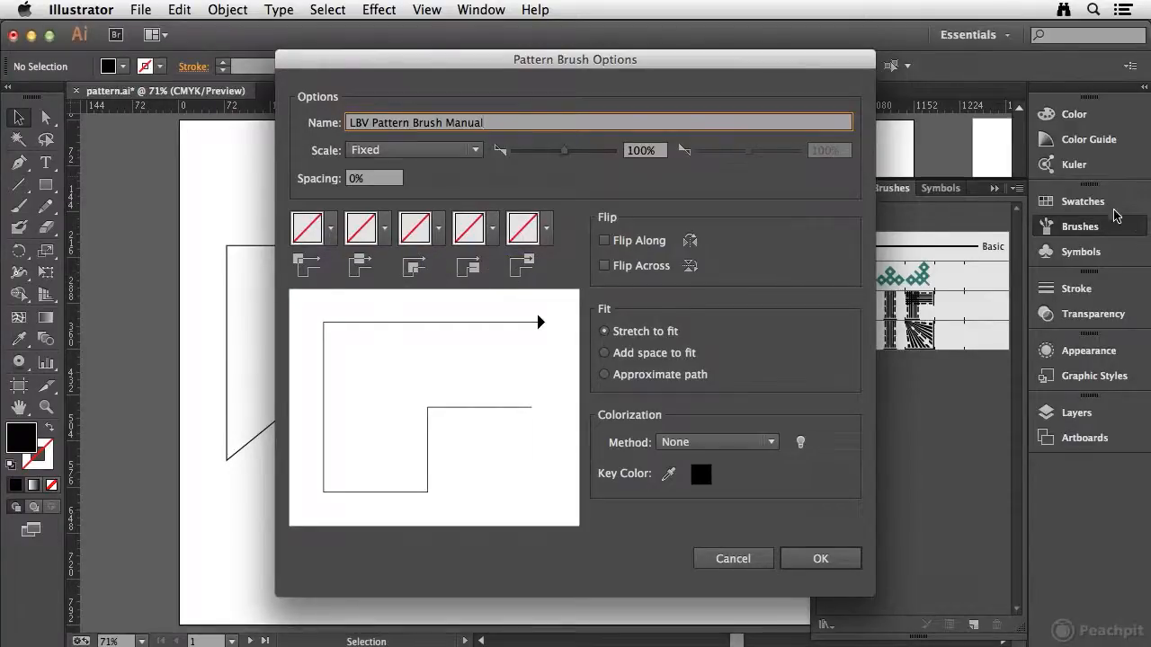
Assign LBV Corner as the brush's outer corner tile and LBV Side as its side tile.
left_click(330, 232)
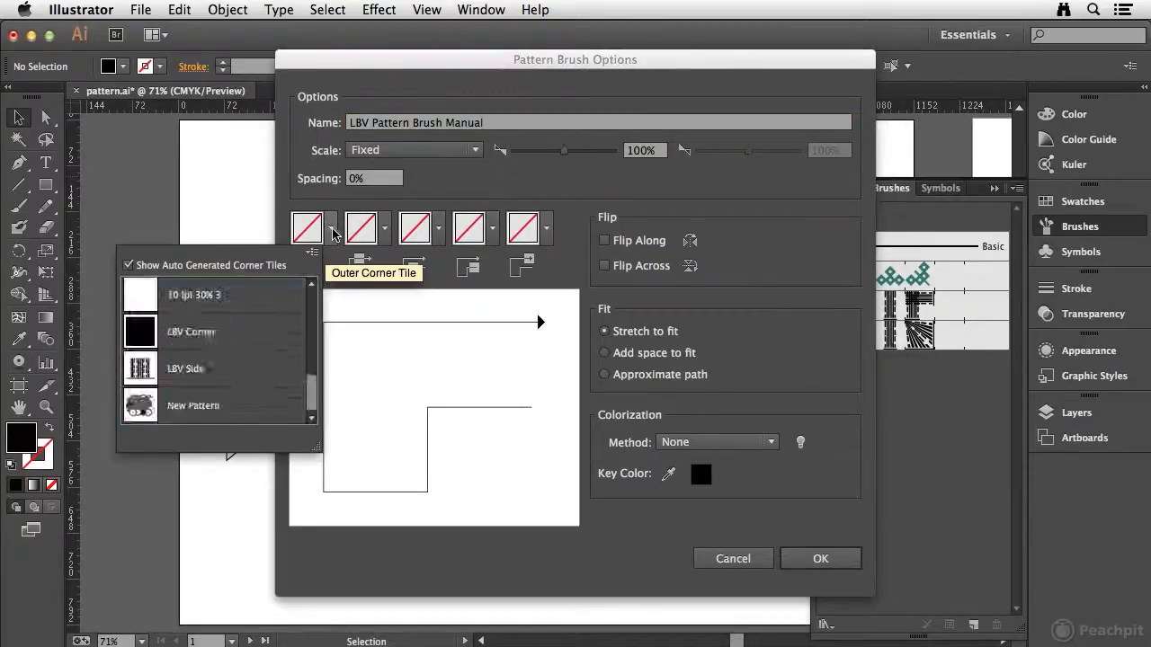
left_click_drag(312, 301, 312, 382)
left_click(225, 333)
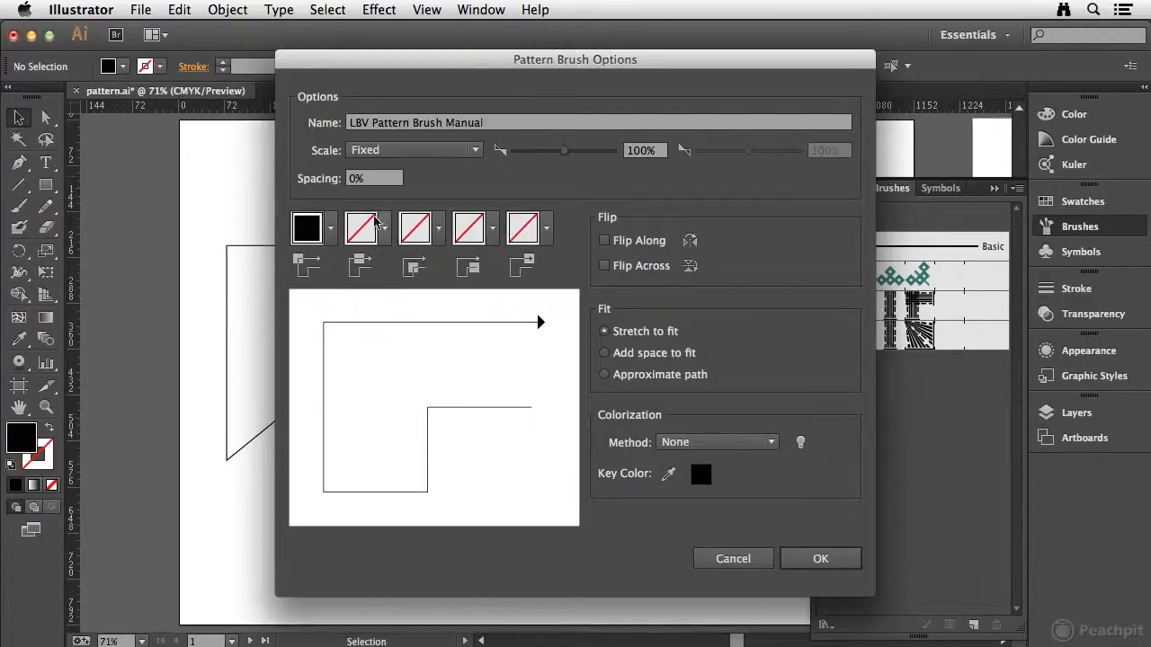
left_click(357, 235)
left_click_drag(366, 310, 369, 367)
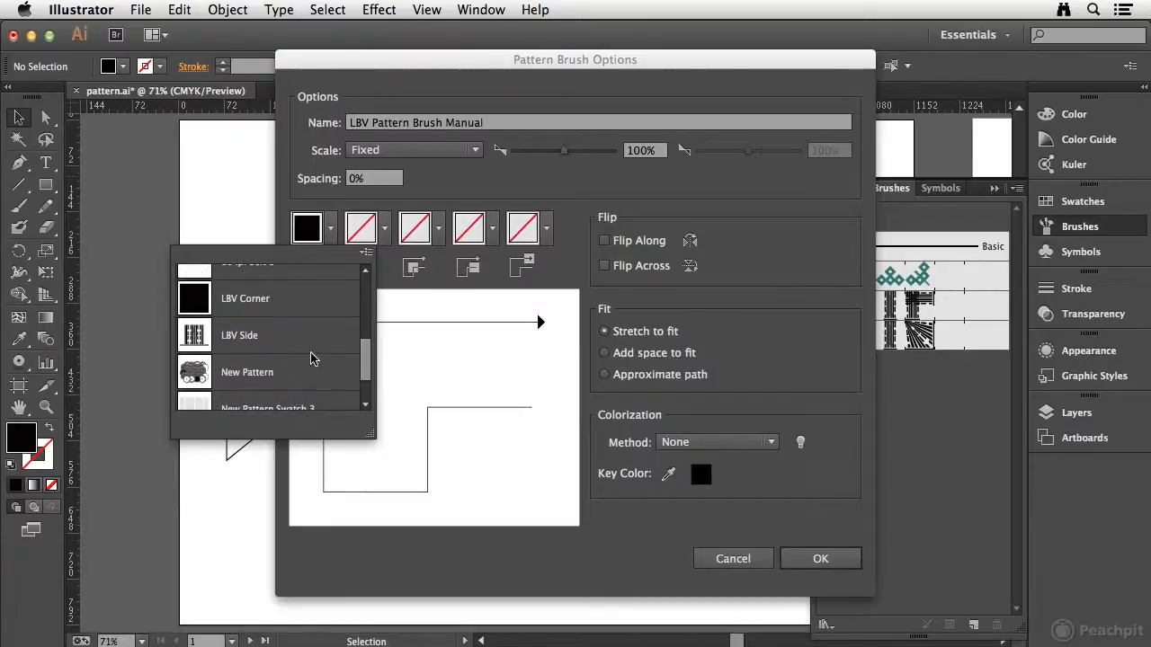
left_click(271, 335)
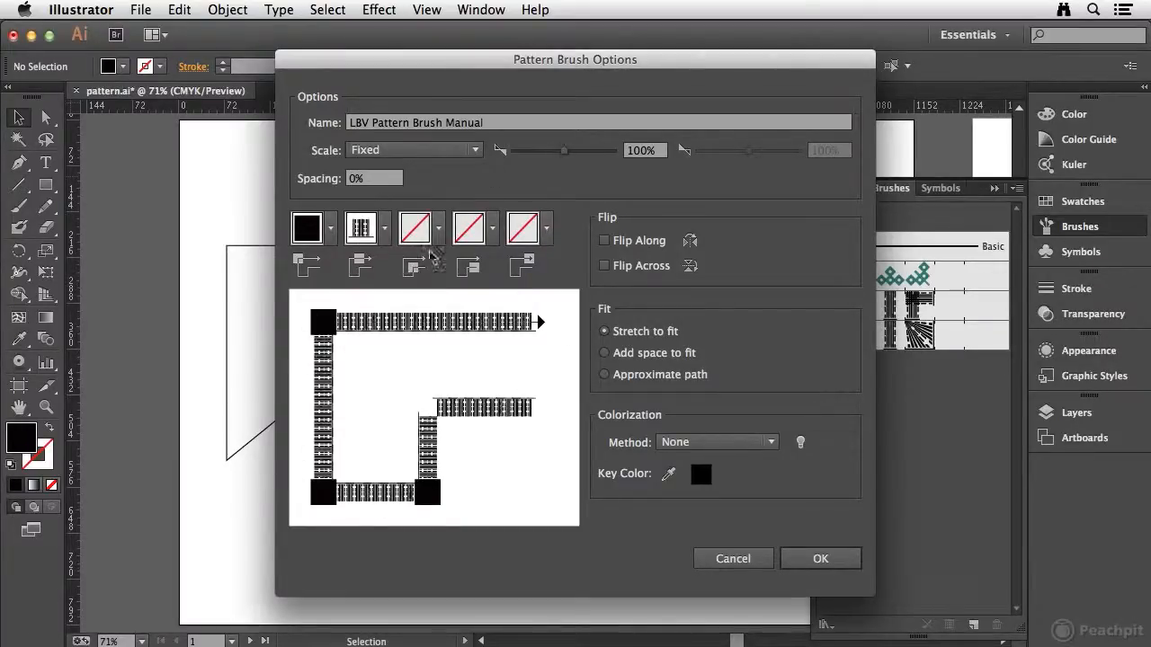
Assign the LBV Corner pattern as the brush's inner corner tile.
left_click(438, 233)
left_click_drag(422, 310, 426, 388)
left_click(297, 308)
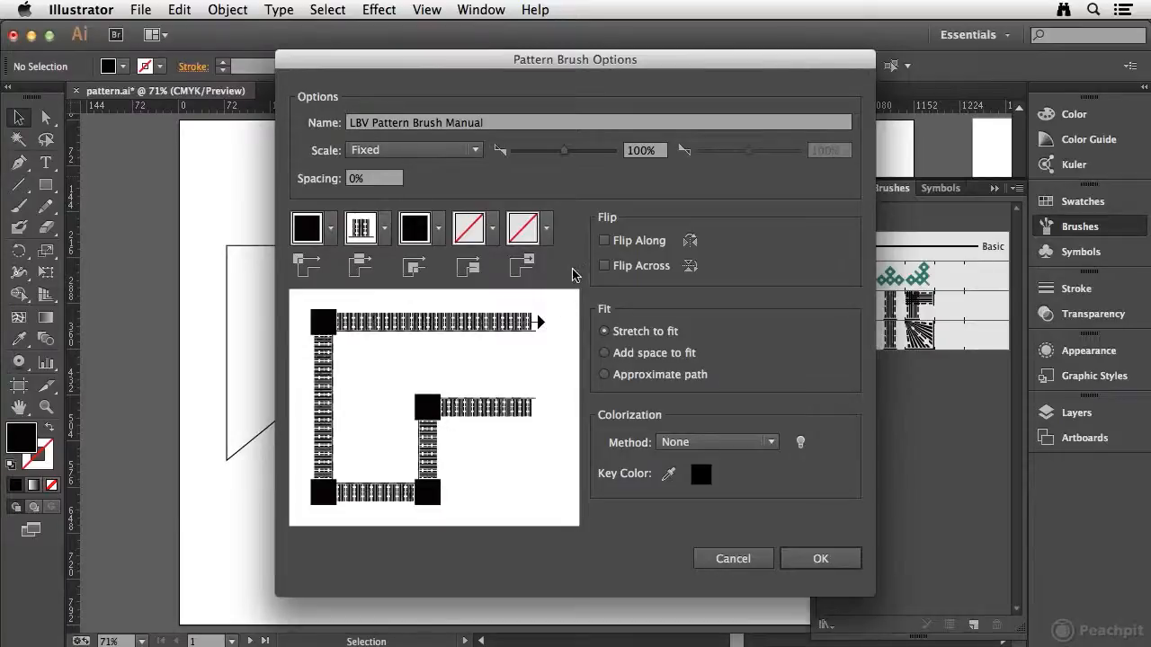
Try the brush's Flip Along and Flip Across options, turning each one off again.
left_click(607, 243)
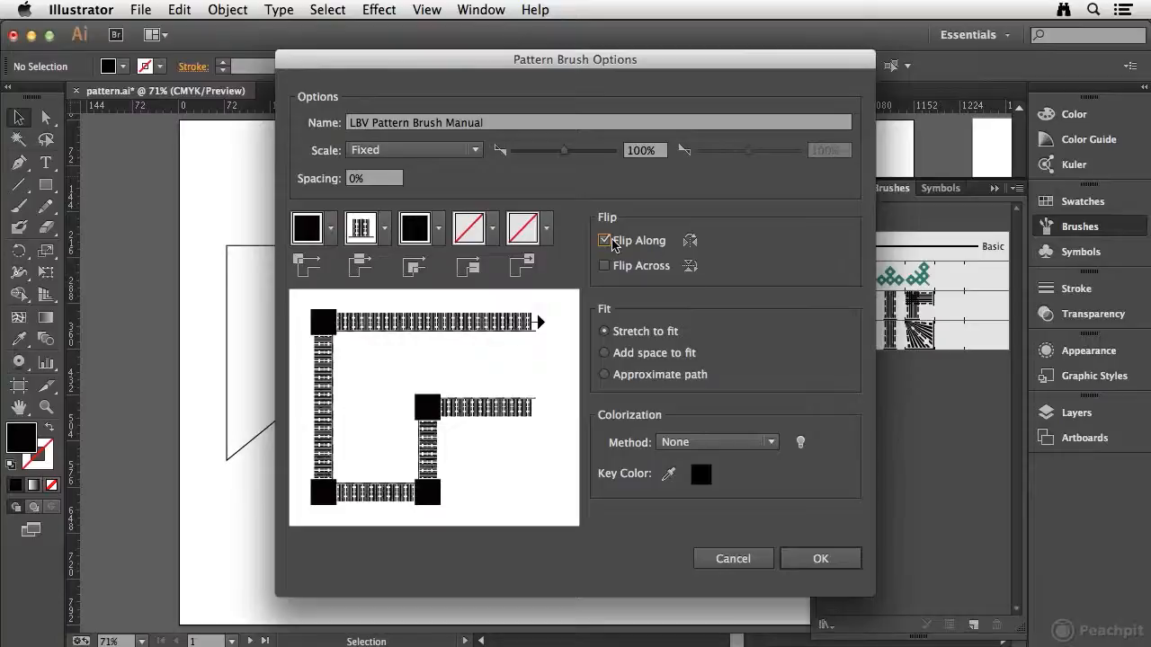
left_click(604, 241)
left_click(604, 266)
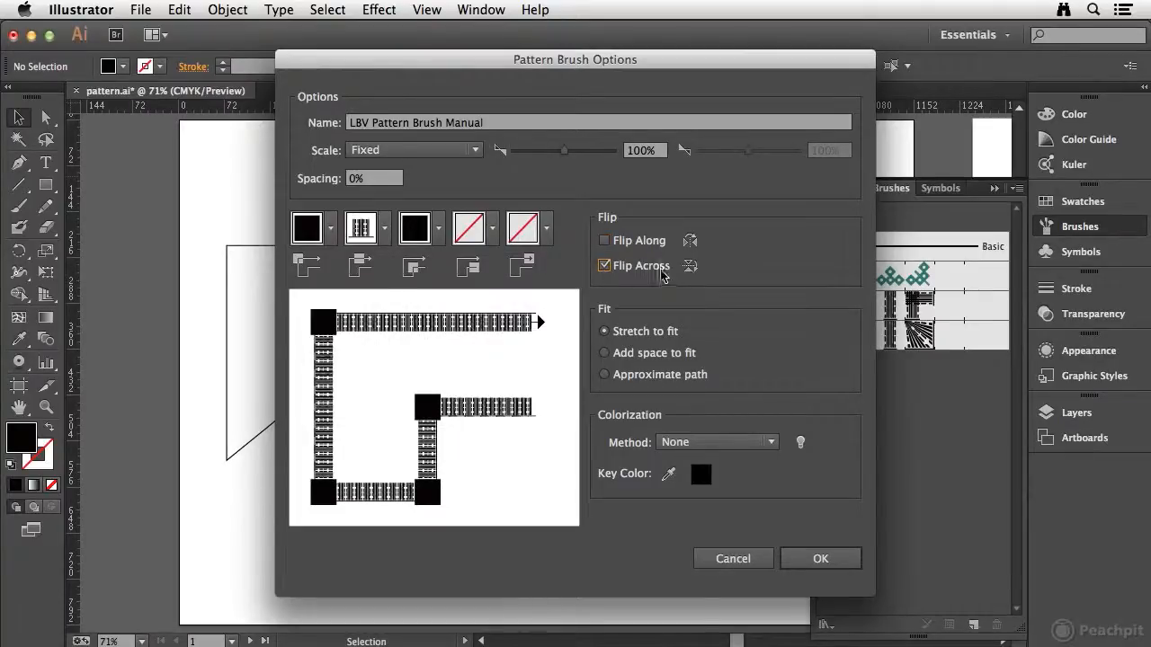
left_click(605, 267)
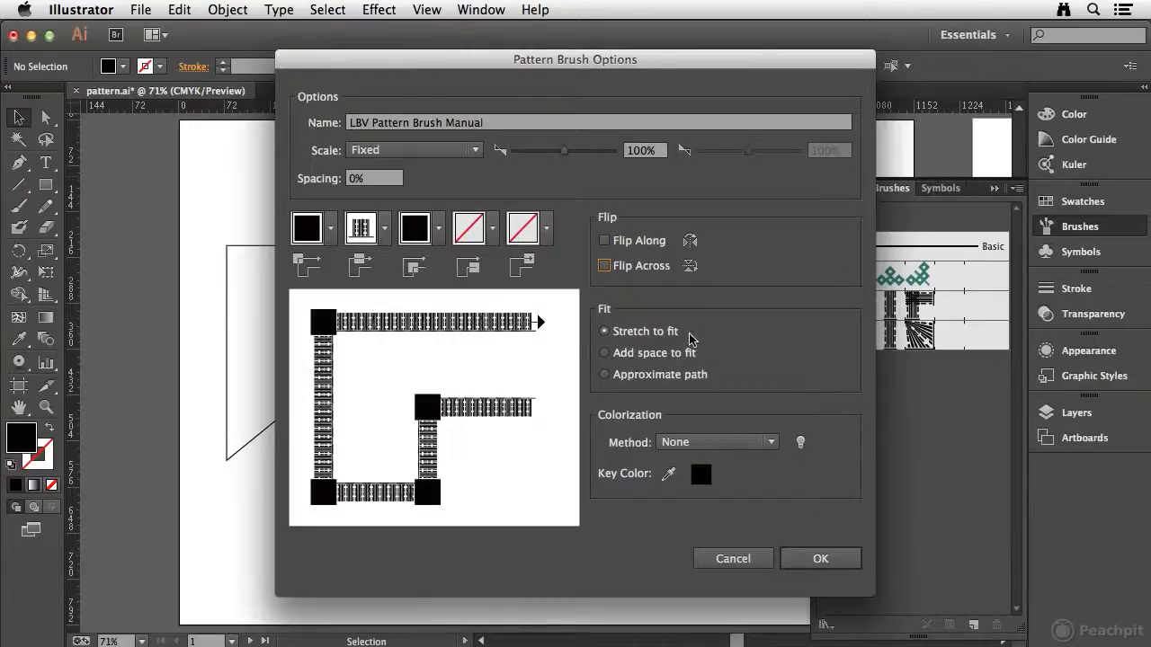
Set the brush's fit to Approximate path and its colorization method to Tints, and accept the brush options.
left_click(605, 353)
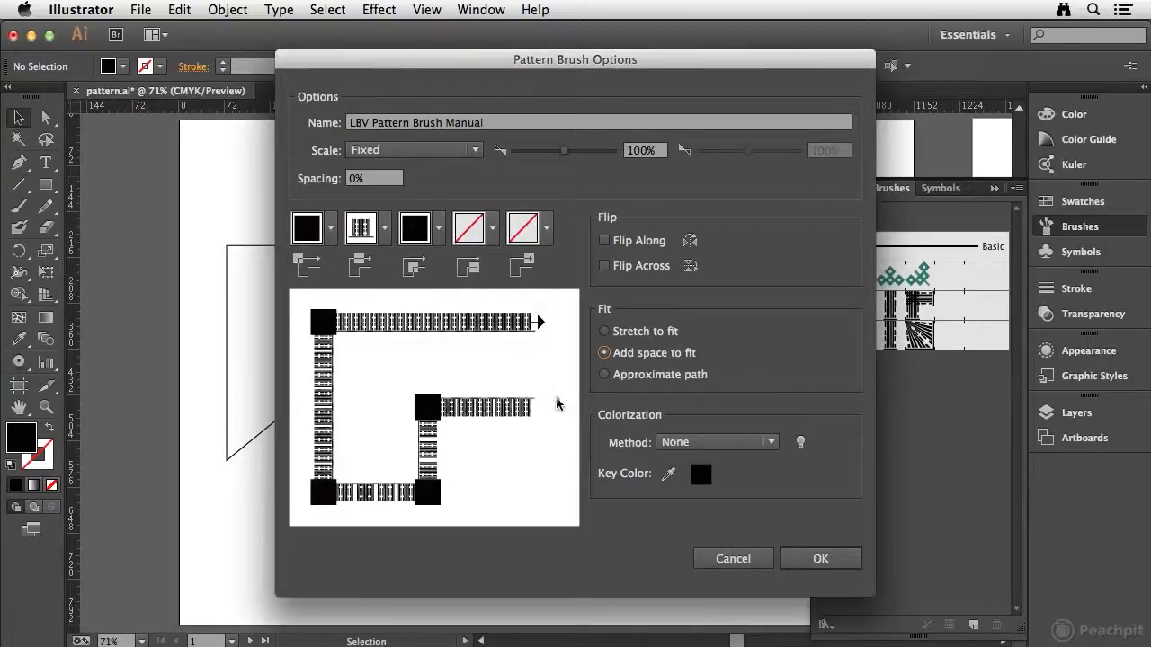
left_click(605, 376)
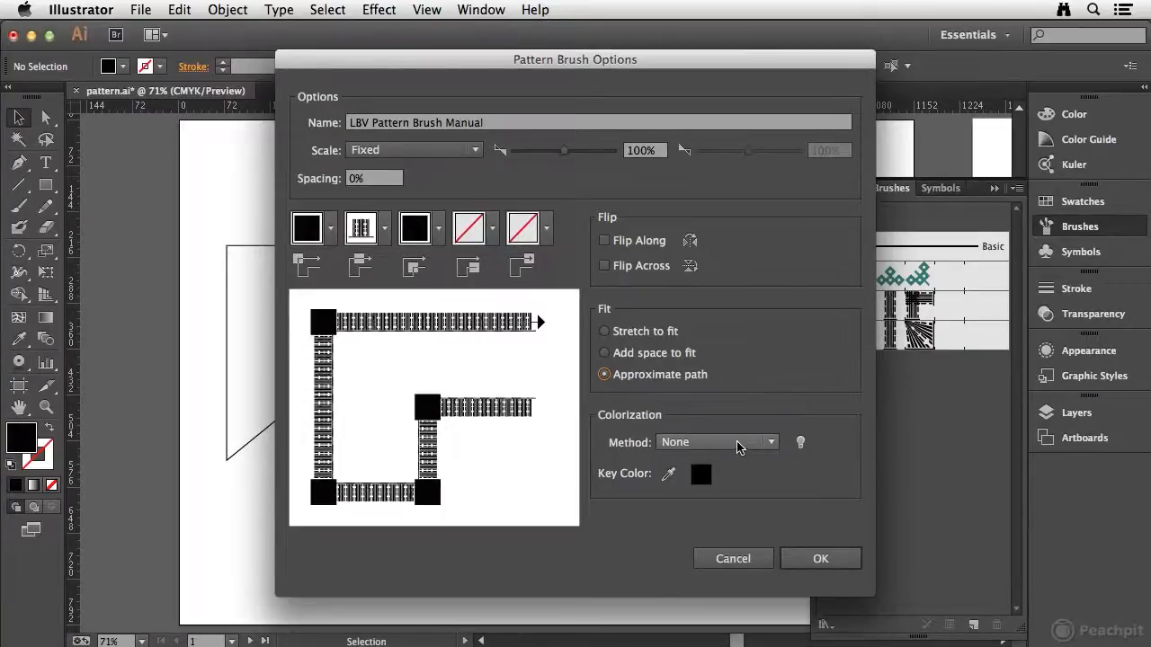
left_click(737, 444)
left_click(687, 473)
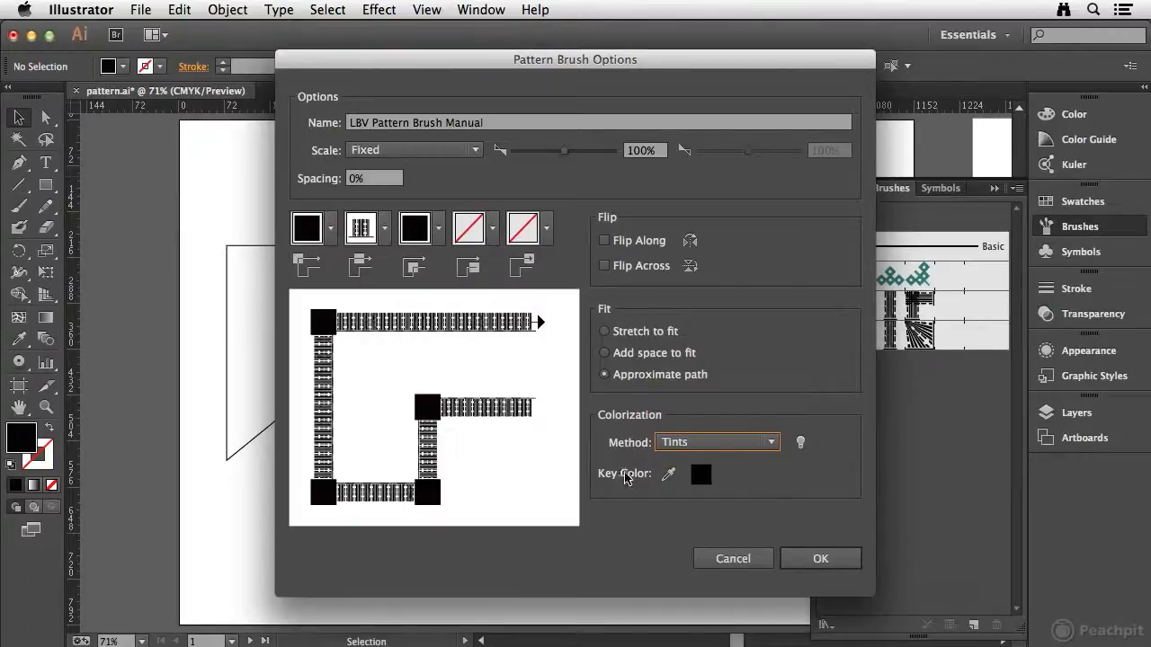
left_click(733, 443)
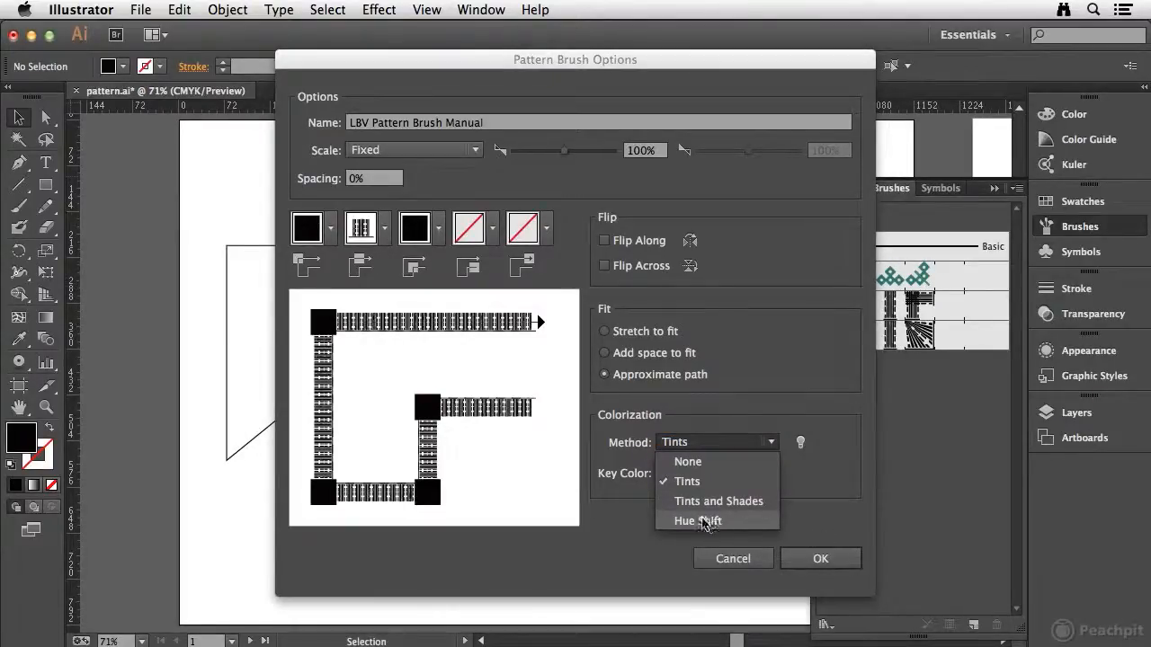
left_click(627, 479)
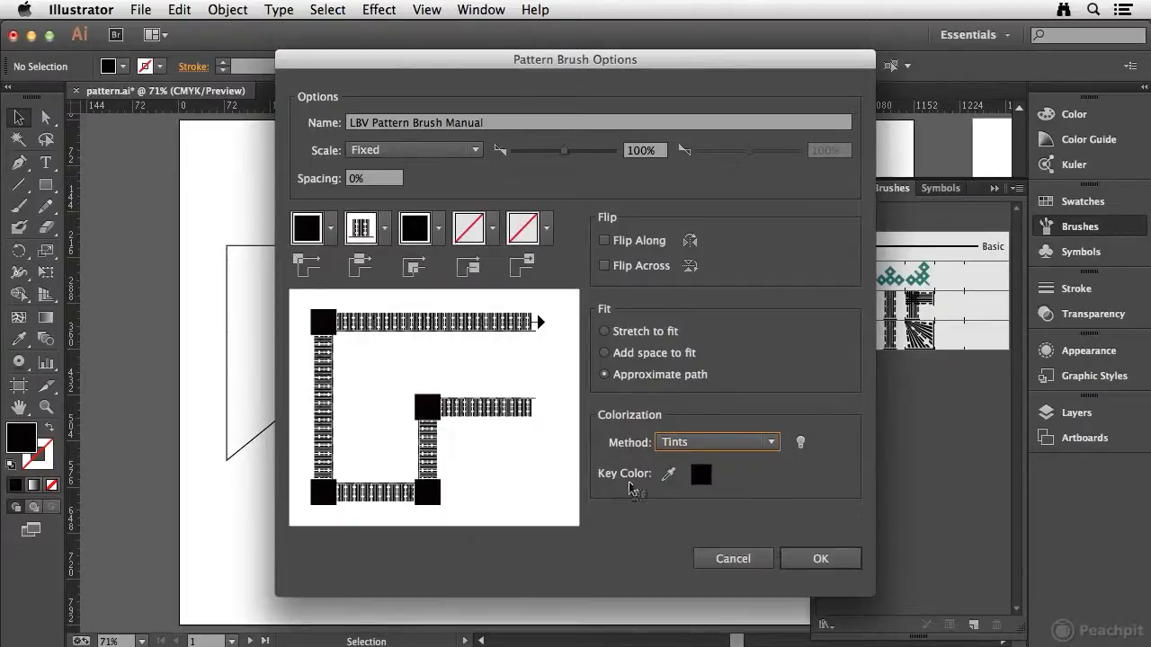
left_click(821, 559)
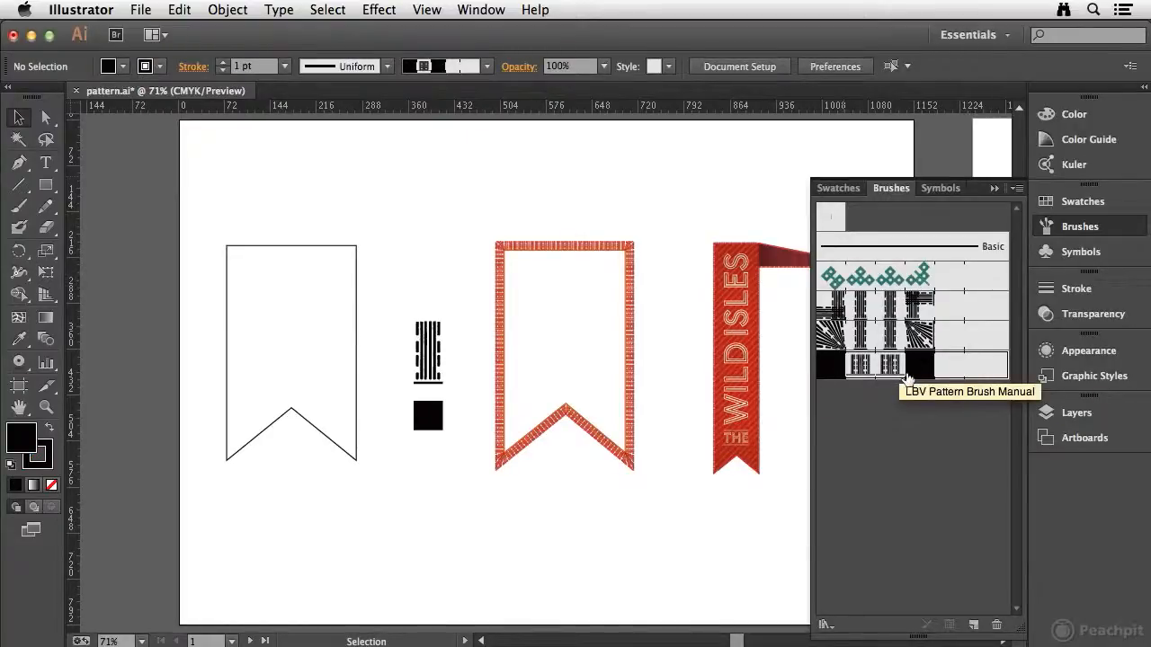
Apply the LBV Pattern Brush Manual brush to the plain black banner outline with a 0.25 pt stroke weight.
left_click(266, 244)
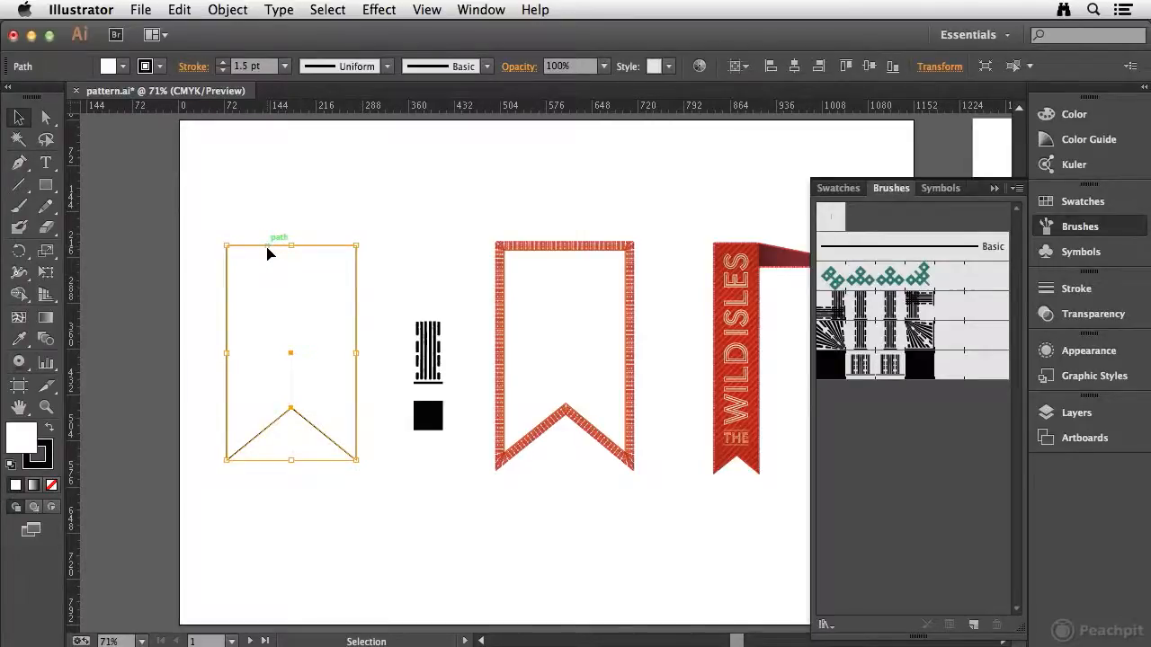
left_click(886, 371)
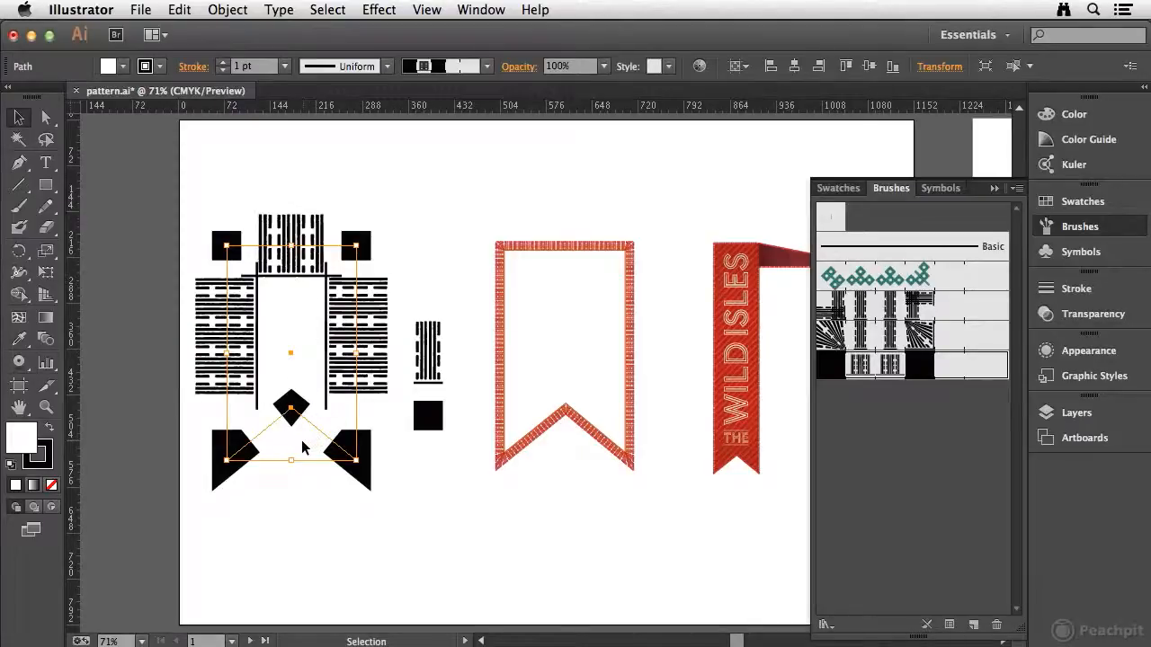
left_click(256, 66)
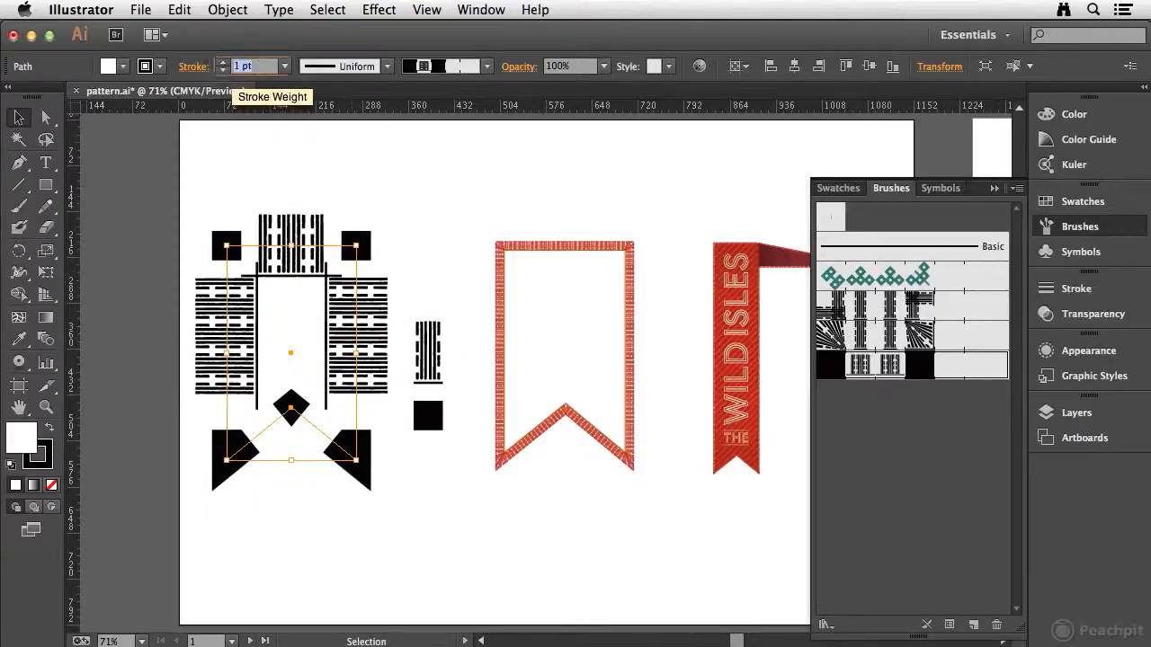
type("0.25")
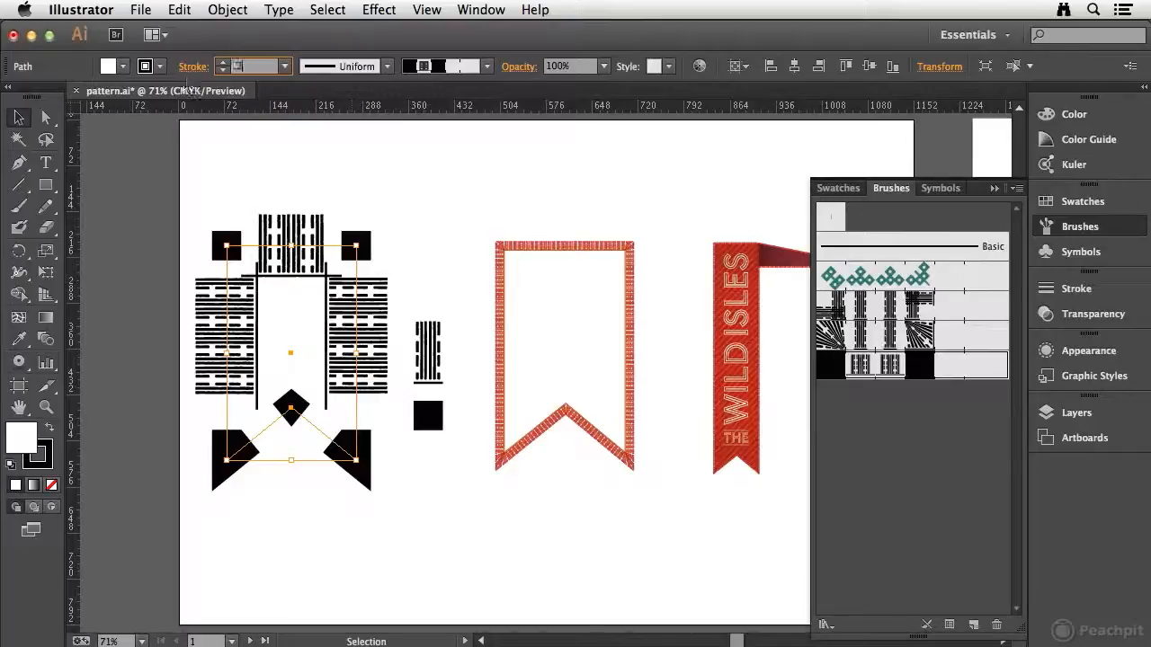
key("Tab")
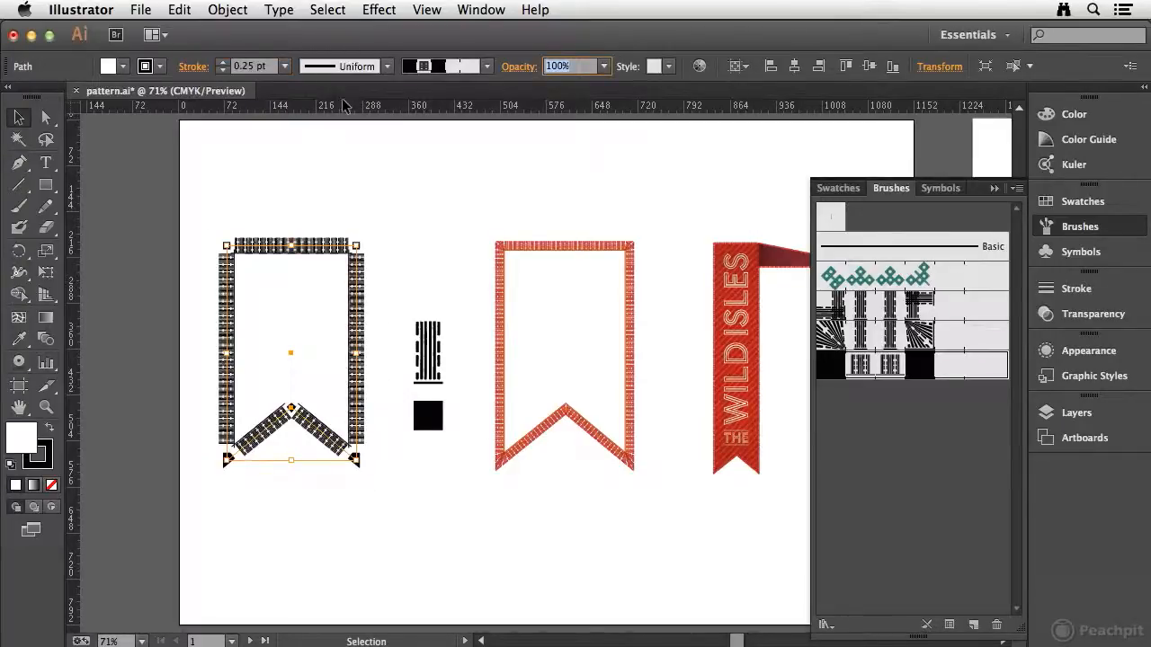
Set the brushed banner outline's stroke weight to 0.15 pt and deselect it.
left_click(250, 66)
type("0.15")
key("Tab")
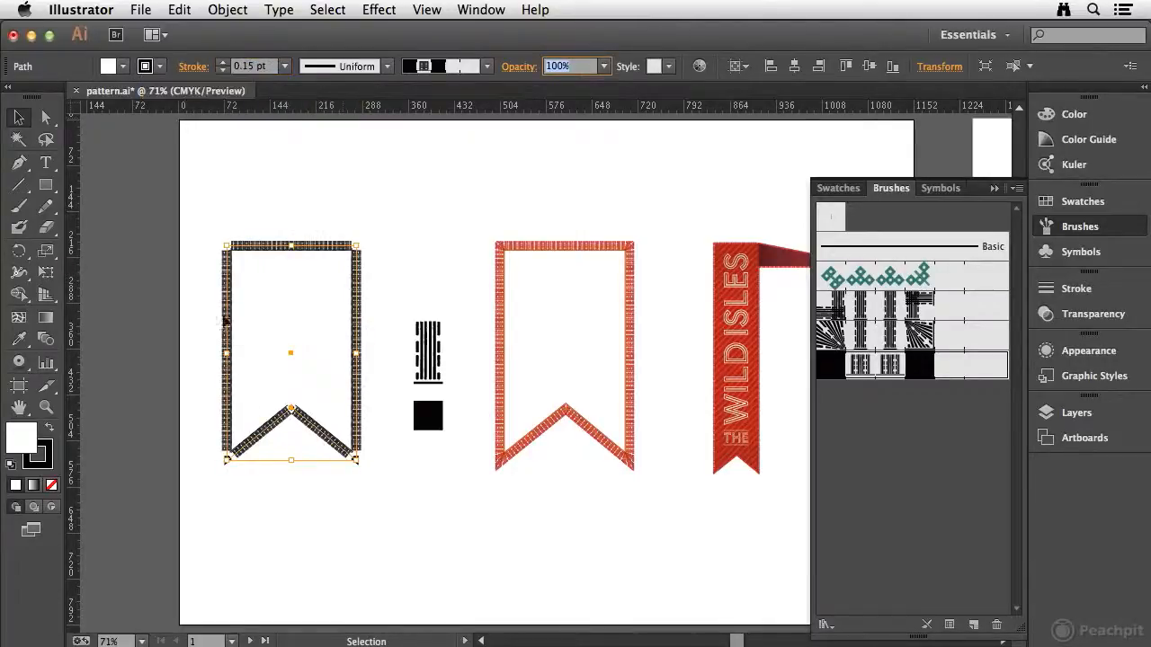
left_click(301, 210)
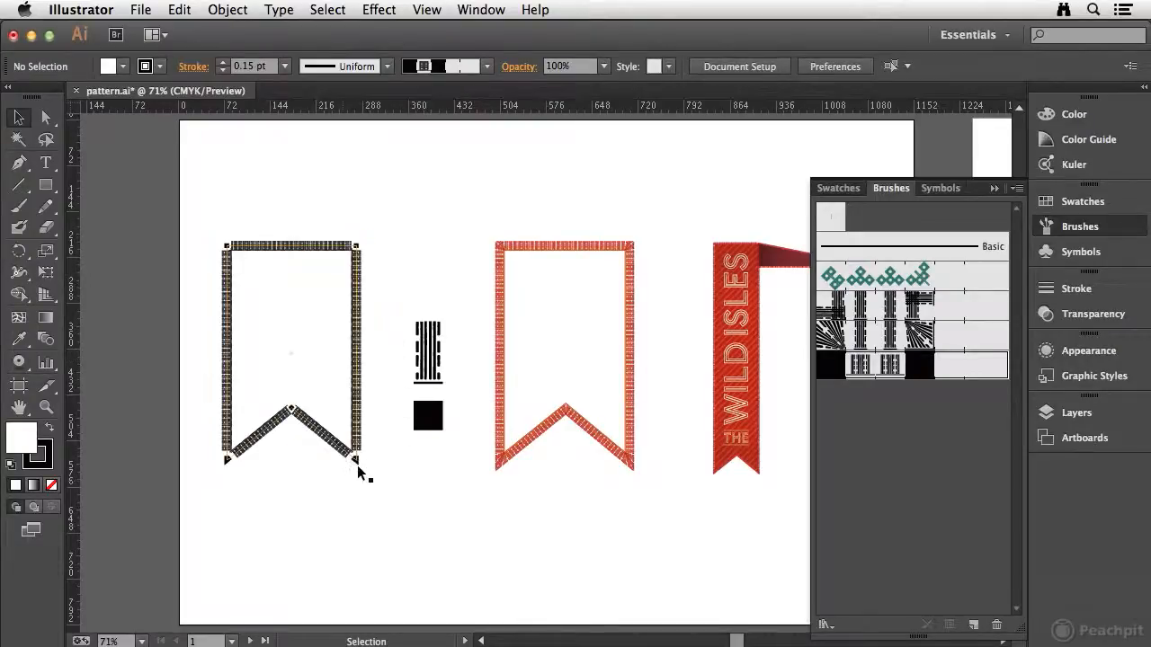
Create a new Pattern Brush from the striped side artwork and name it LBV Pattern Automatic.
left_click_drag(477, 363, 370, 359)
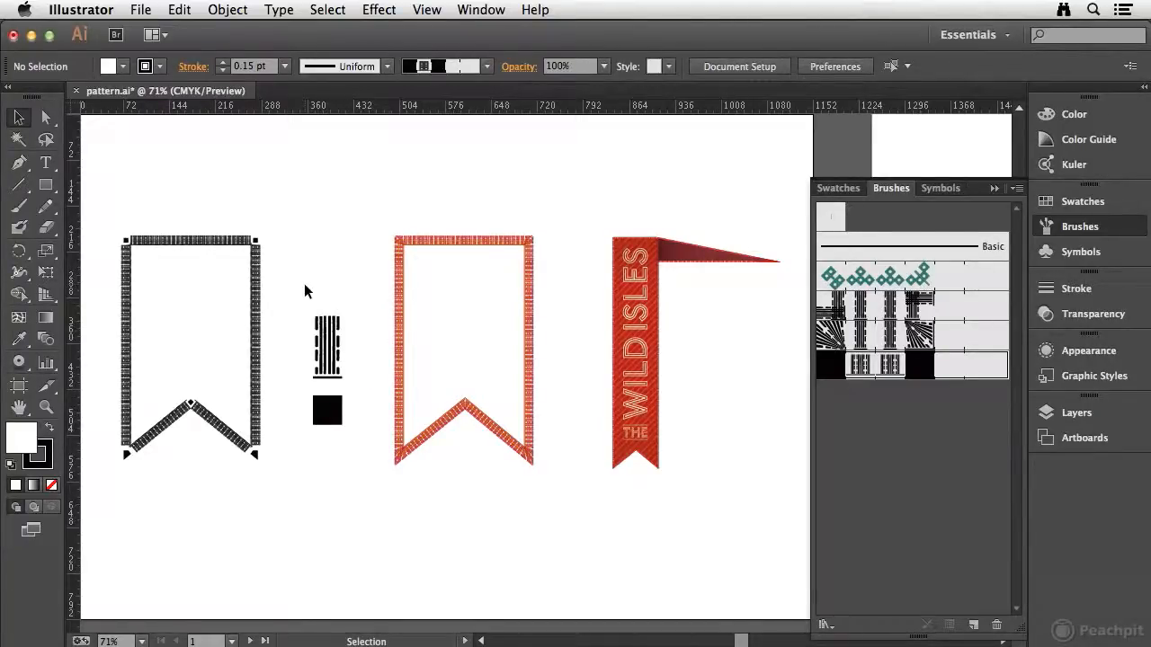
left_click_drag(288, 279, 370, 382)
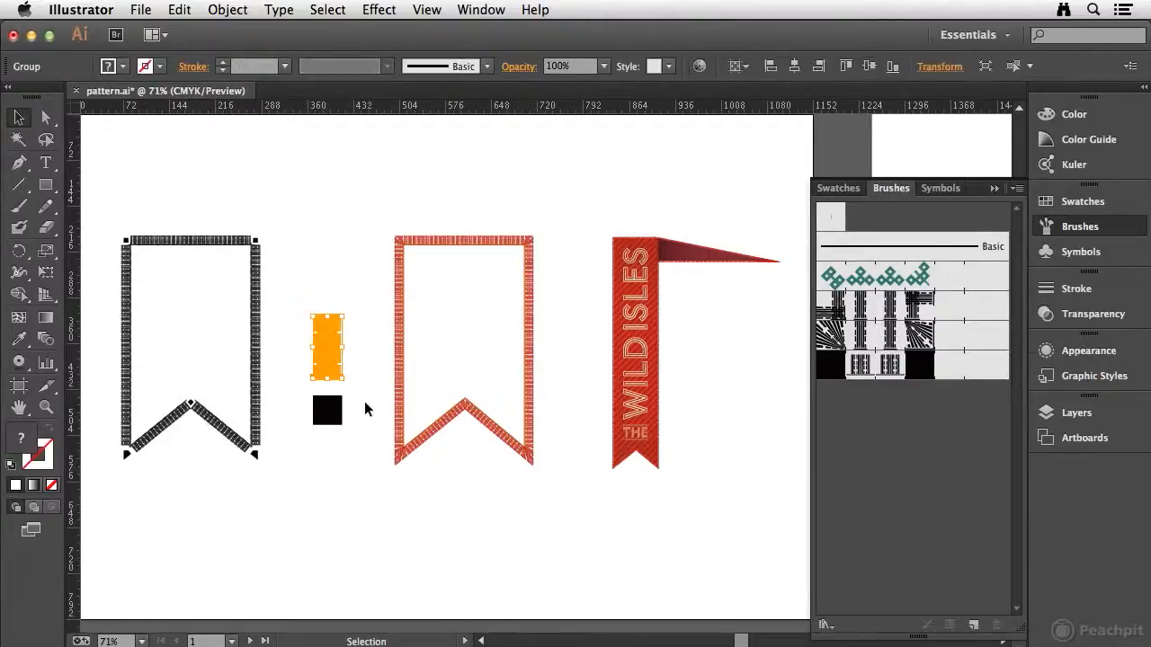
mouse_move(326, 346)
left_mouse_down()
mouse_move(969, 496)
mouse_move(920, 449)
left_mouse_up()
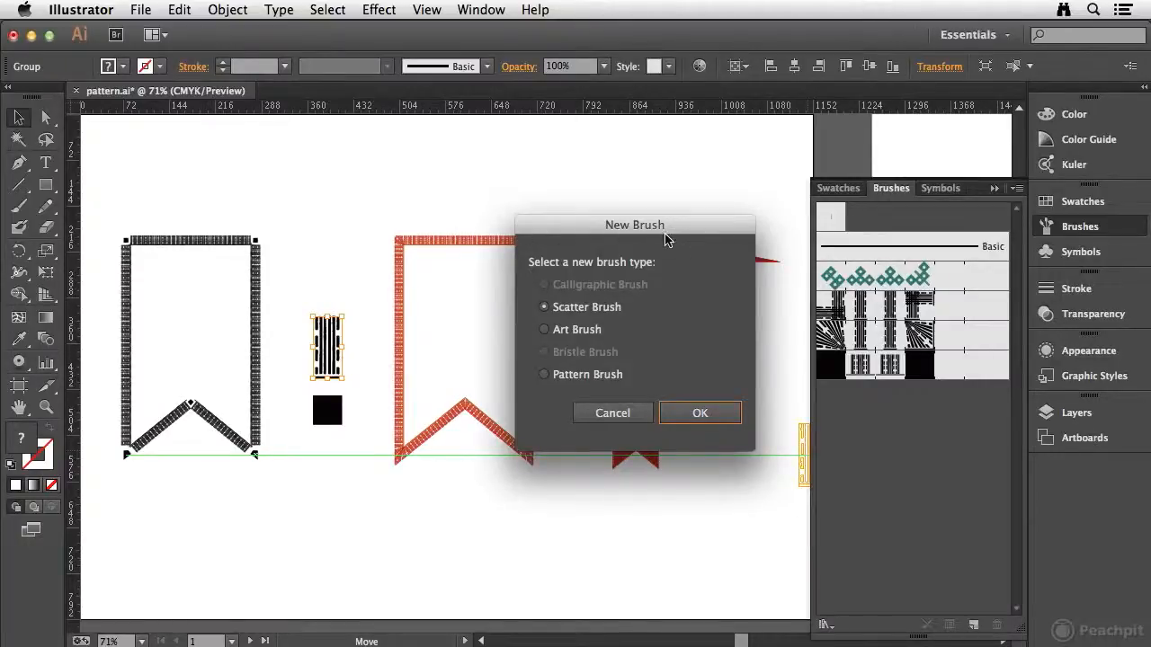
left_click(545, 375)
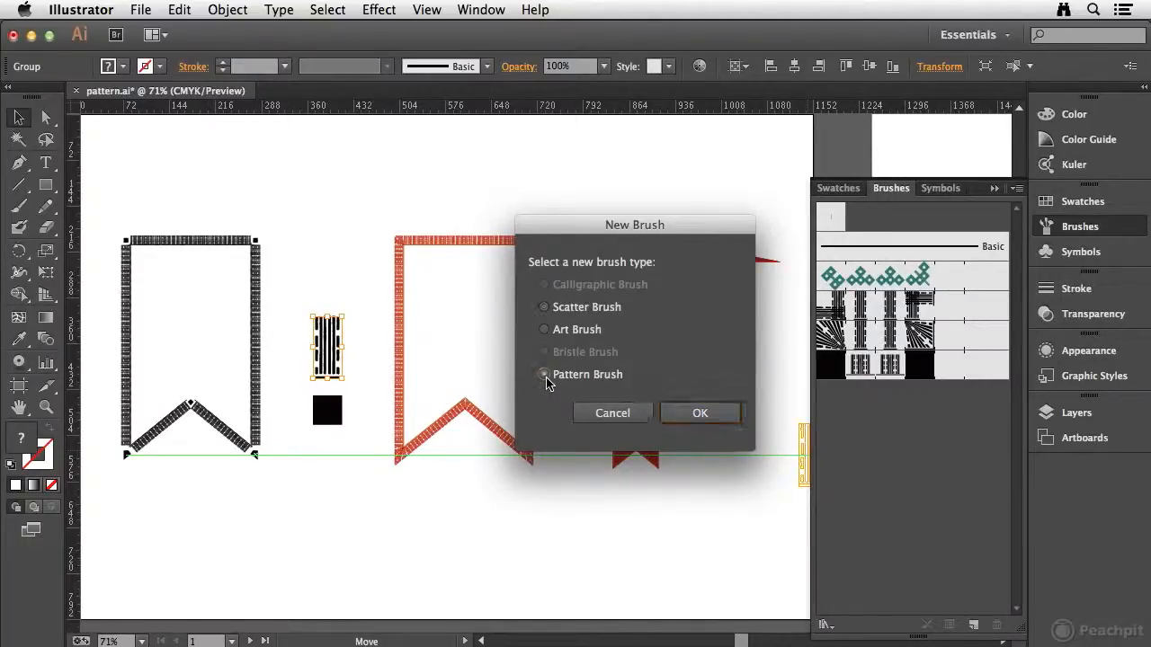
left_click(699, 412)
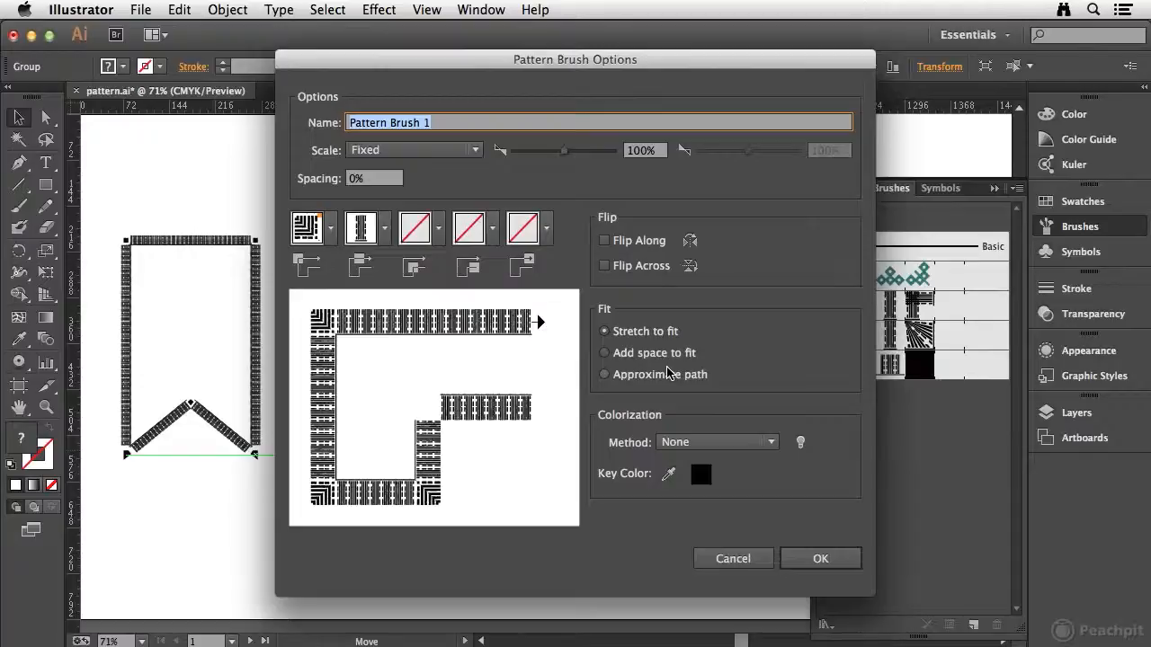
left_click_drag(419, 62, 607, 91)
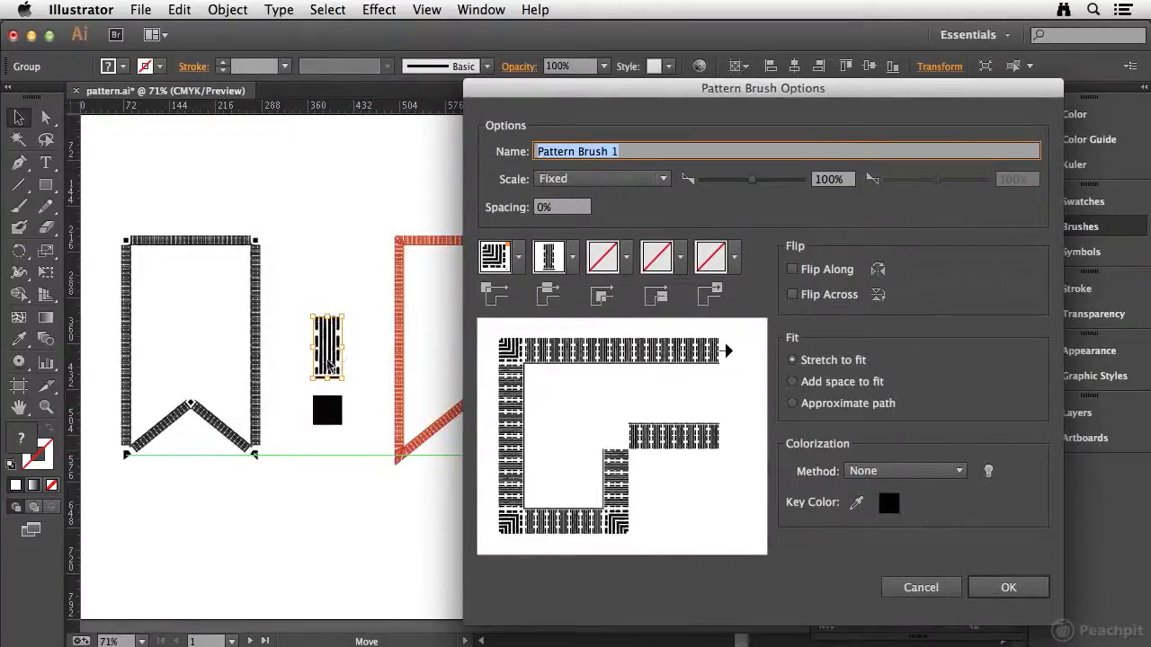
type("LBV")
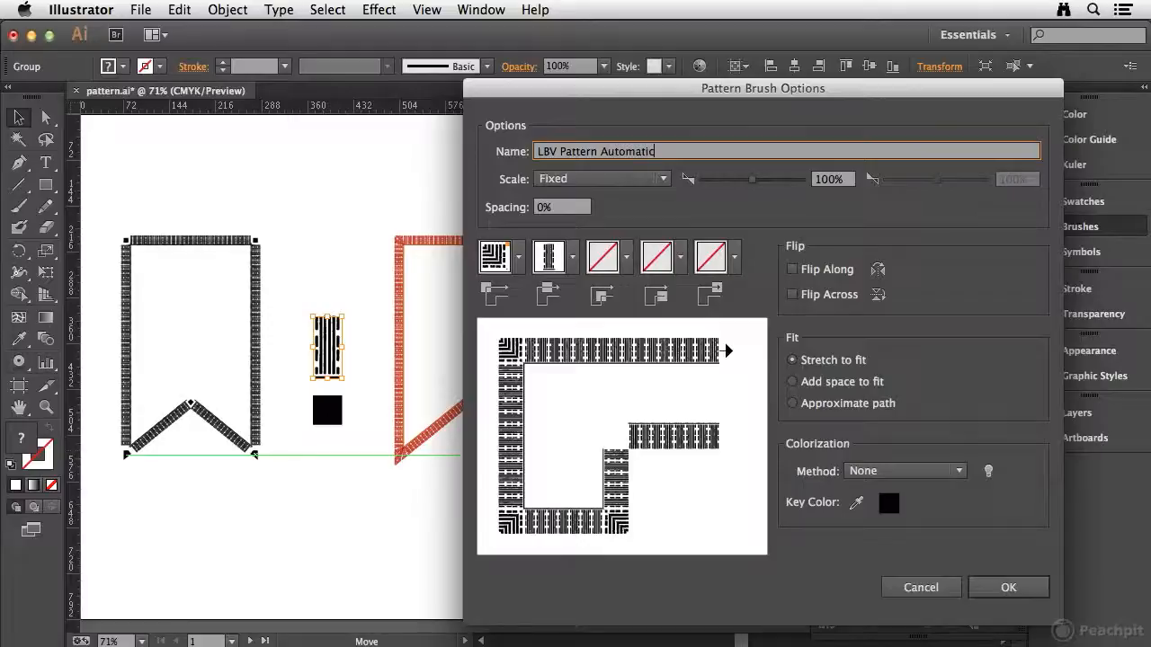
key("Tab")
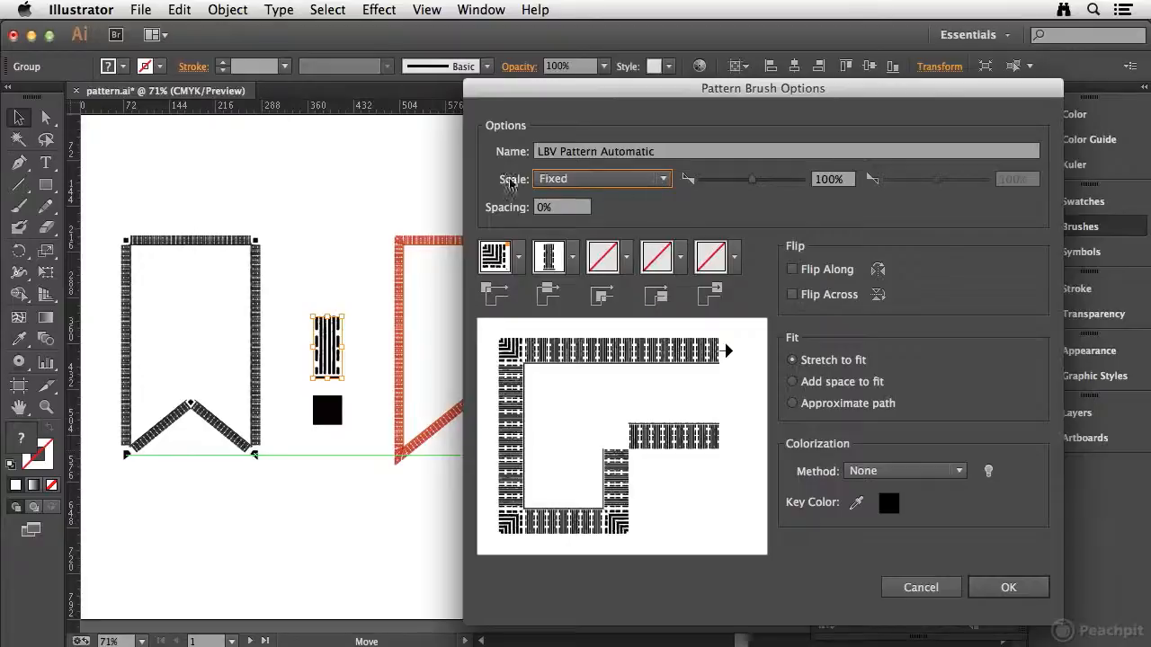
left_click(665, 180)
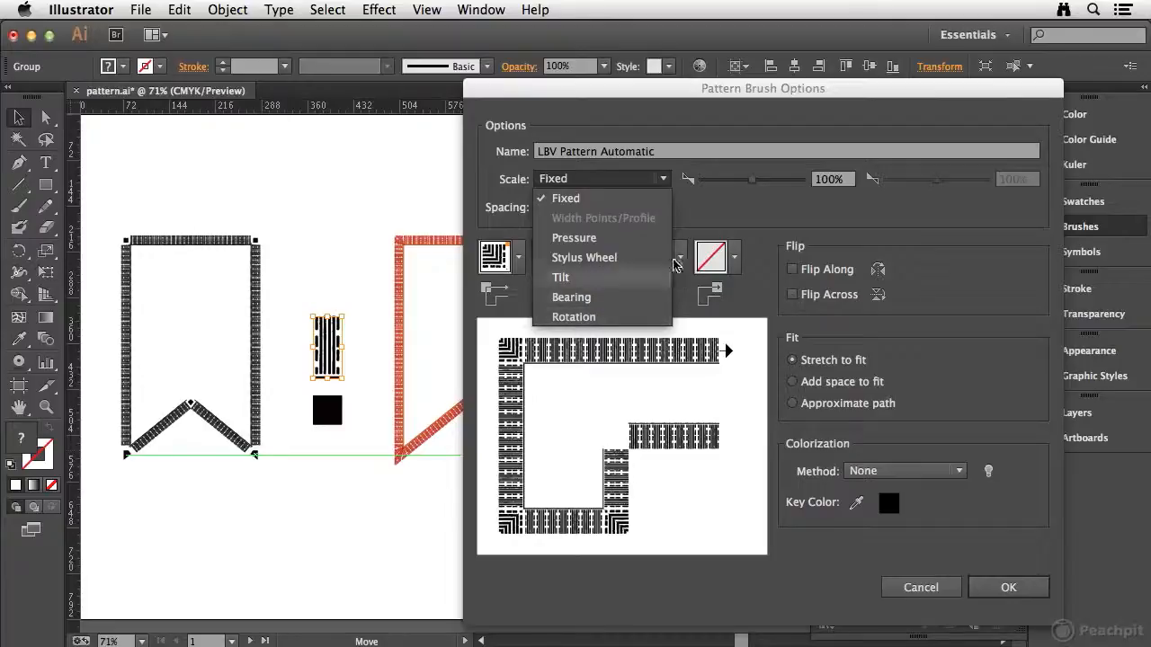
left_click(730, 205)
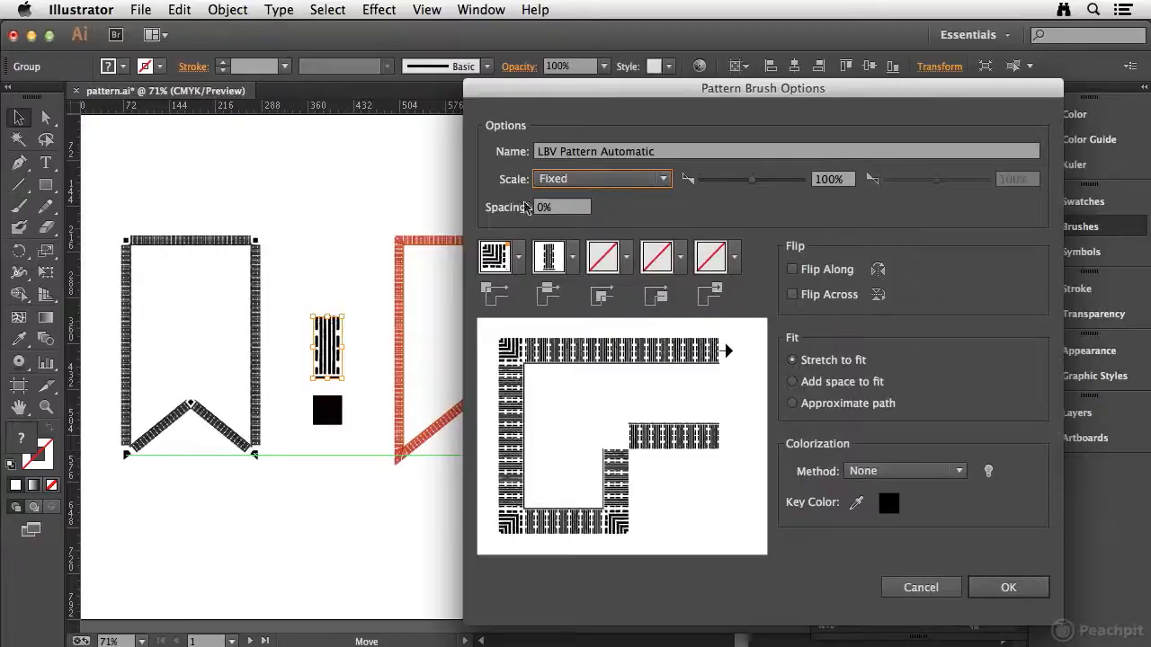
Assign the Auto-Centered generated tile as the brush's outer corner tile.
left_click_drag(610, 89, 607, 40)
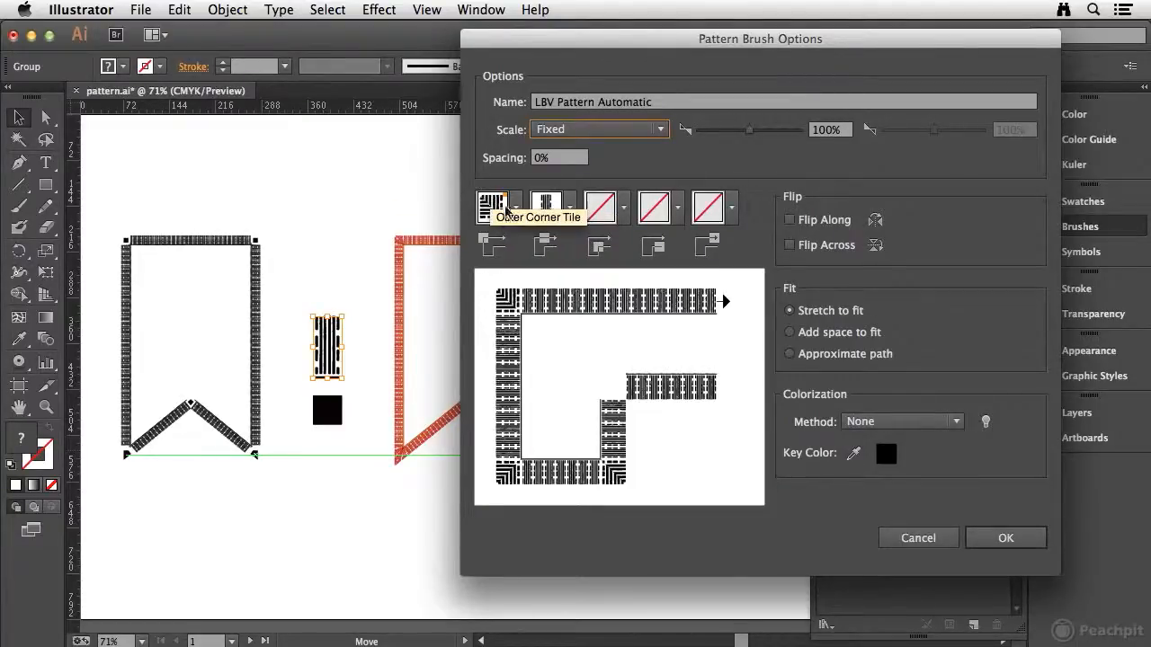
left_click(517, 208)
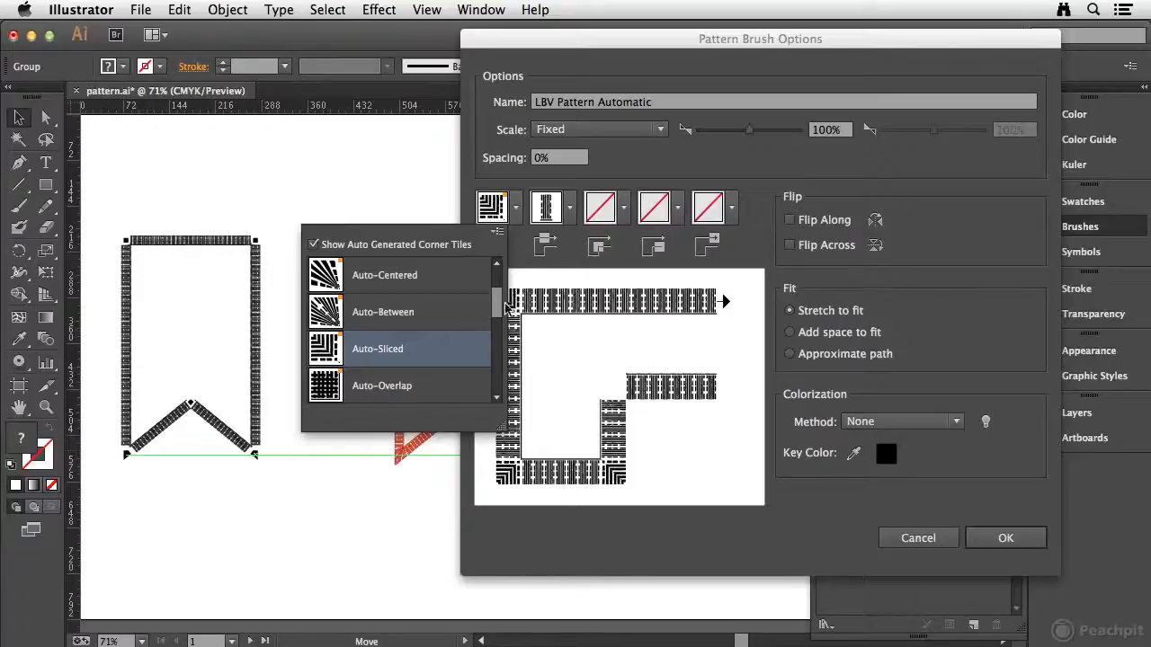
left_click(407, 277)
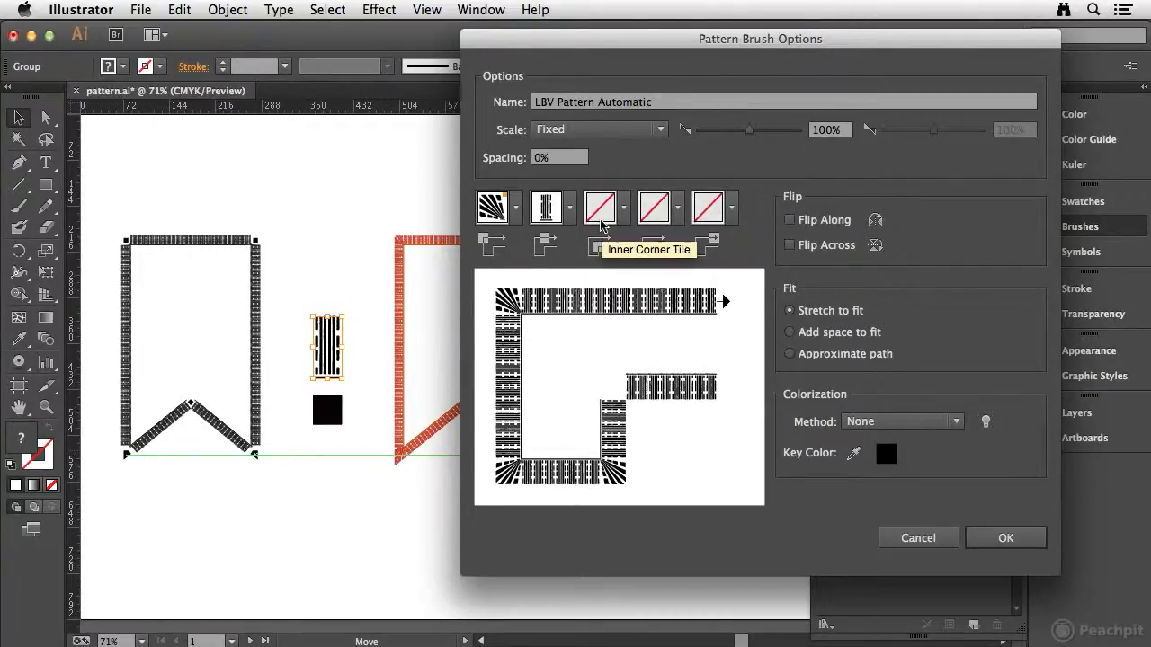
Assign the Auto-Sliced generated tile as the brush's inner corner tile and accept the brush options.
left_click(627, 211)
scroll(609, 298, "down", 3)
scroll(610, 298, "down", 3)
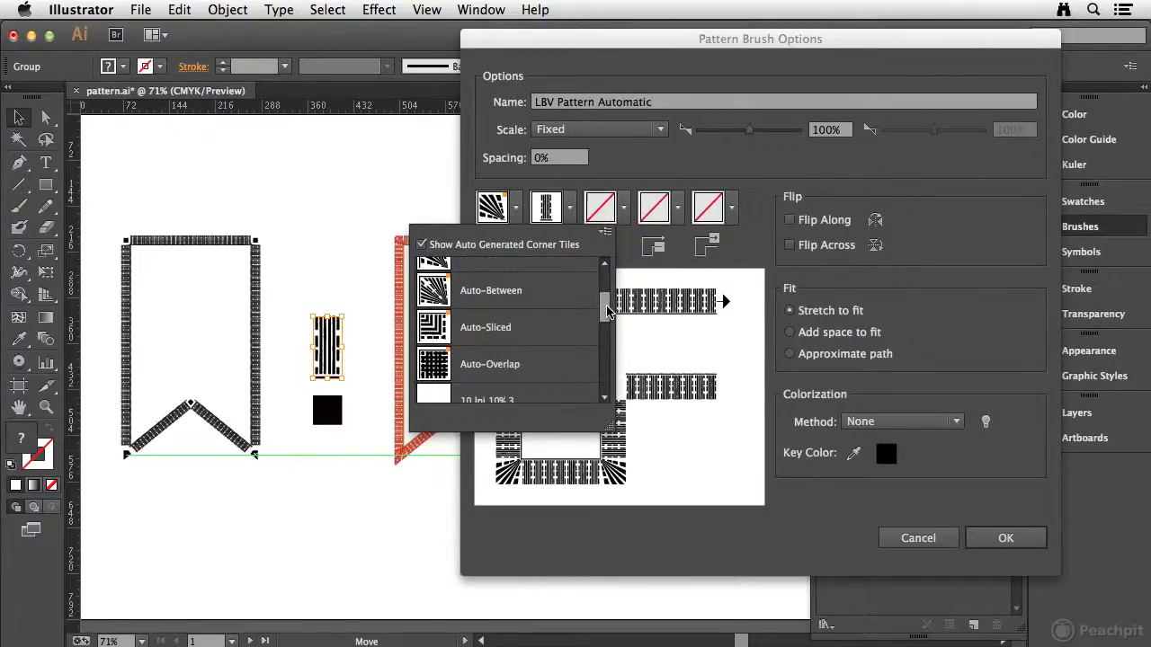
left_click_drag(608, 315, 608, 317)
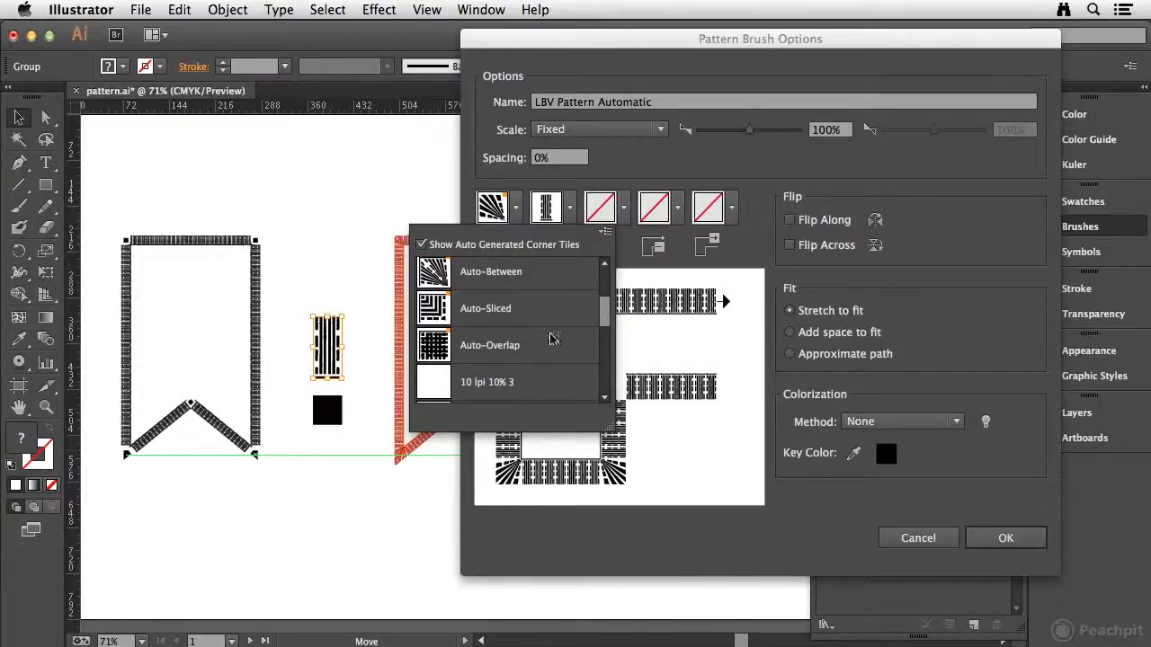
left_click(538, 312)
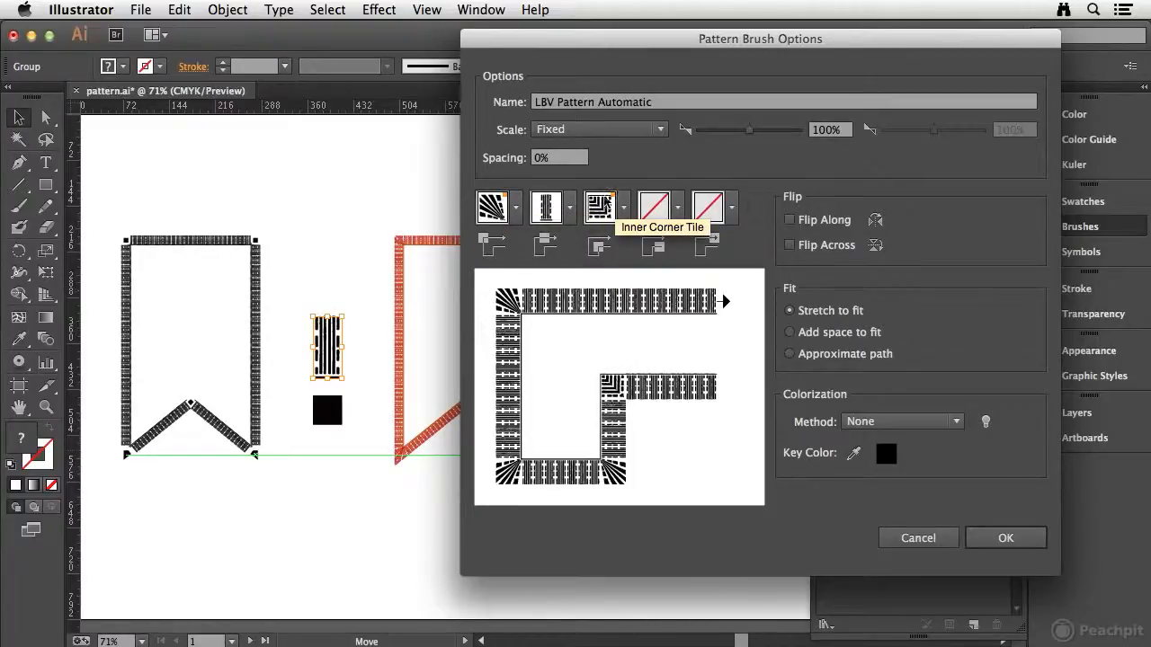
left_click(1003, 537)
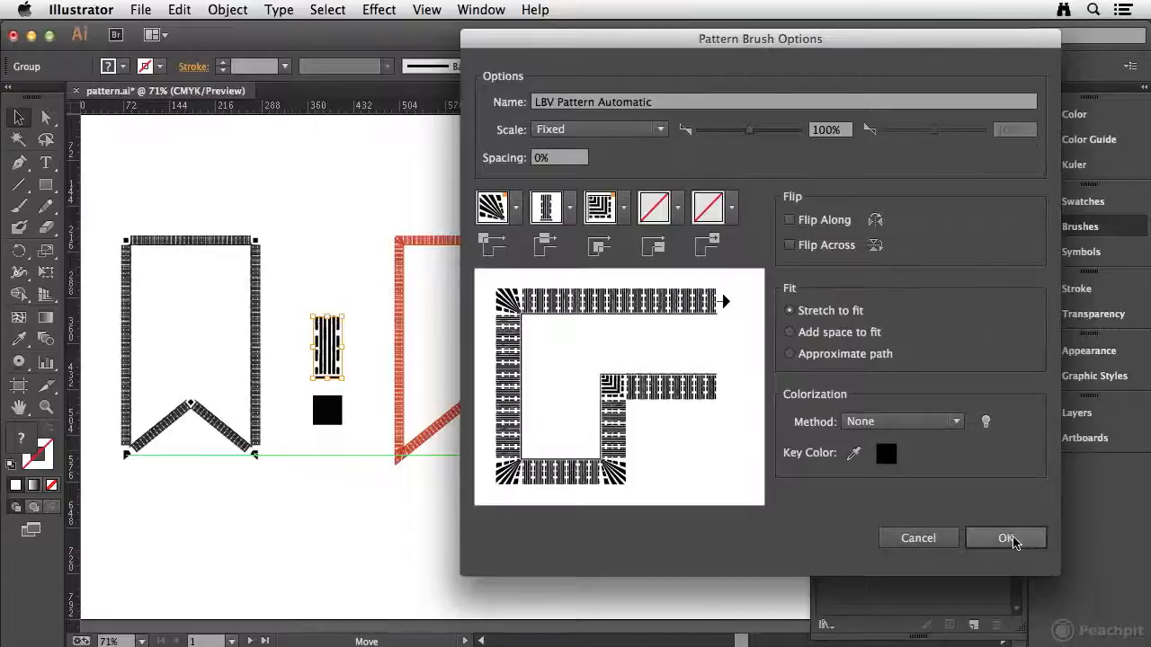
Set the stroke color of the black-brushed banner outline to the red swatch.
left_click(224, 219)
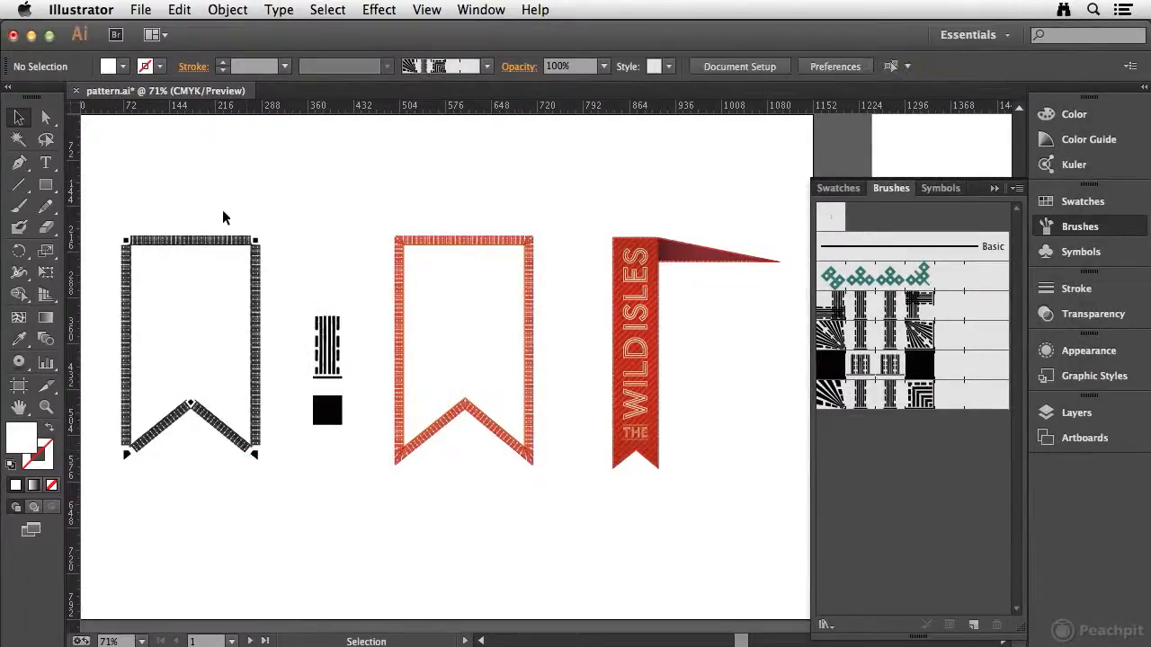
left_click(174, 245)
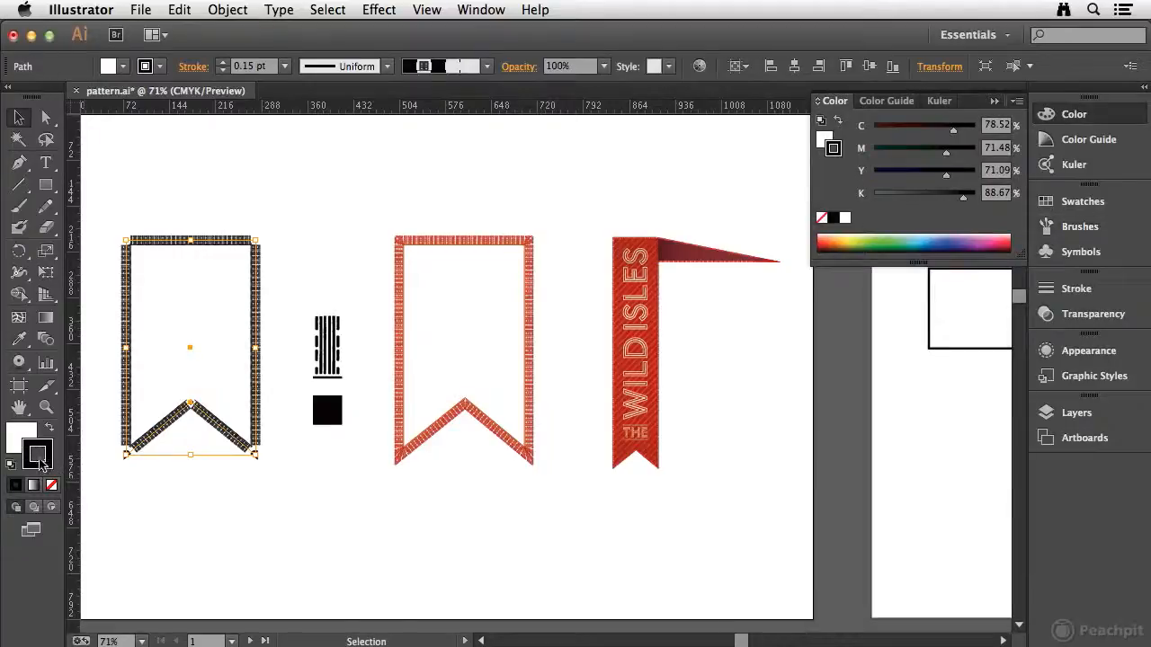
left_click(1082, 202)
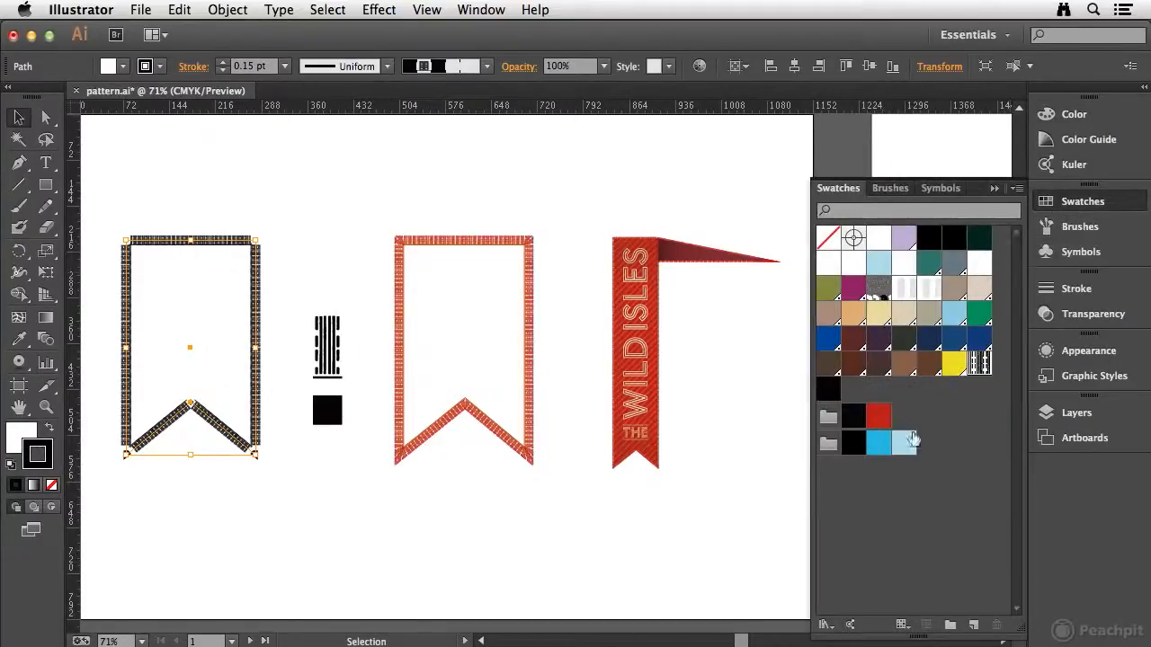
left_click(875, 413)
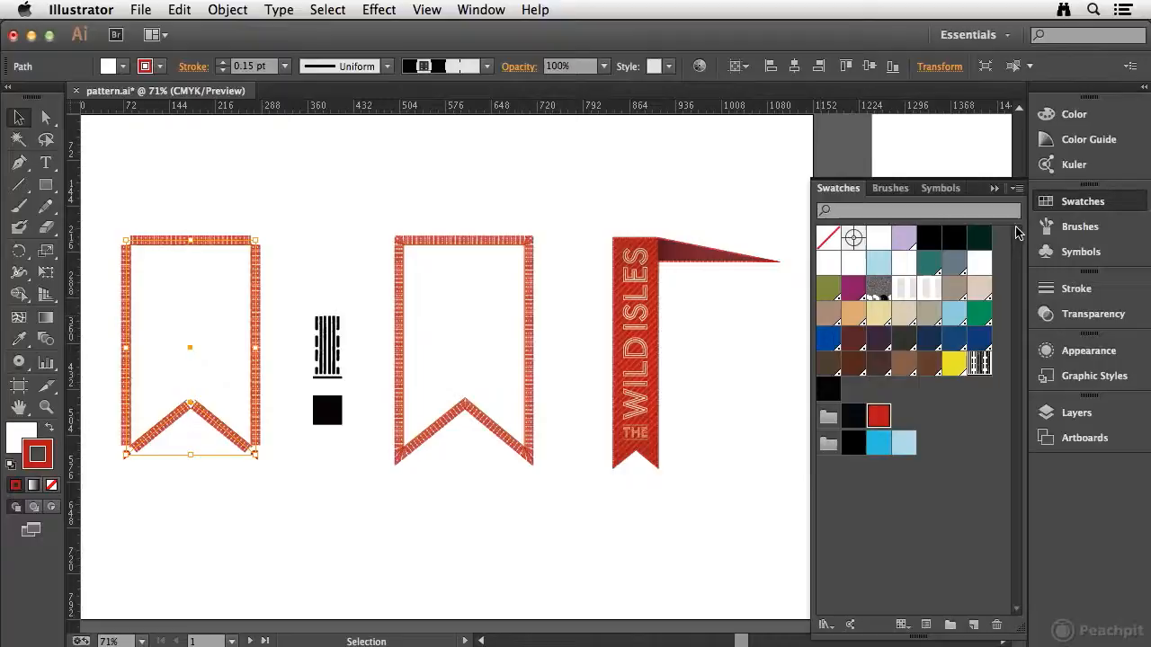
Apply the LBV Pattern Automatic brush to the selected banner outline and deselect it.
left_click(1108, 233)
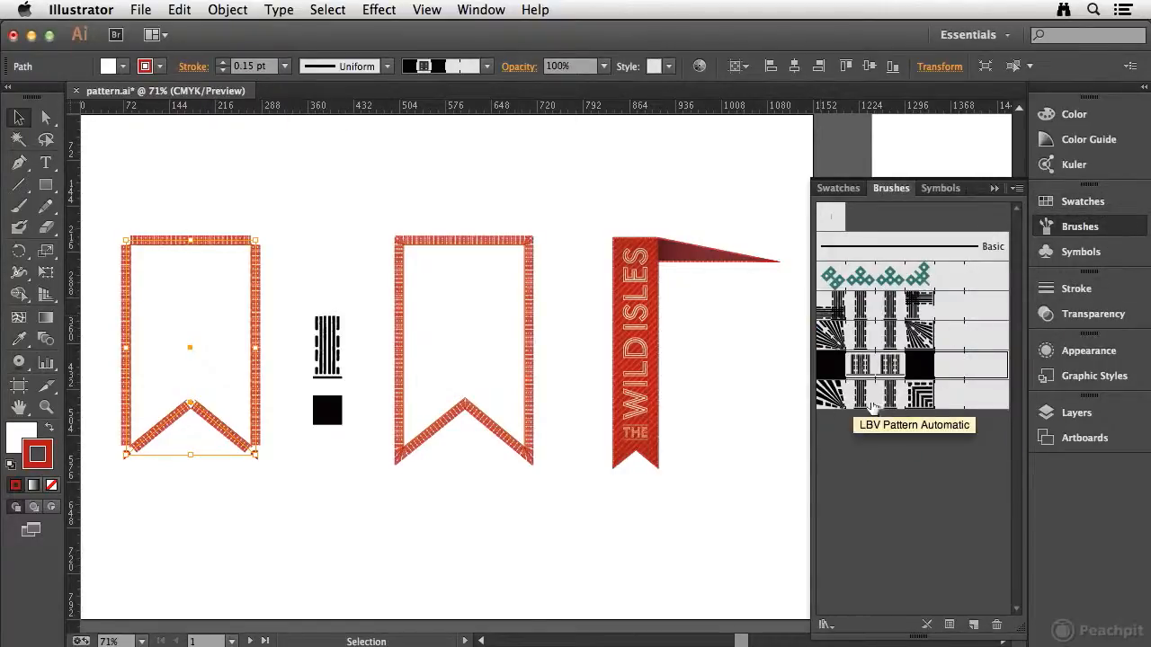
left_click(915, 405)
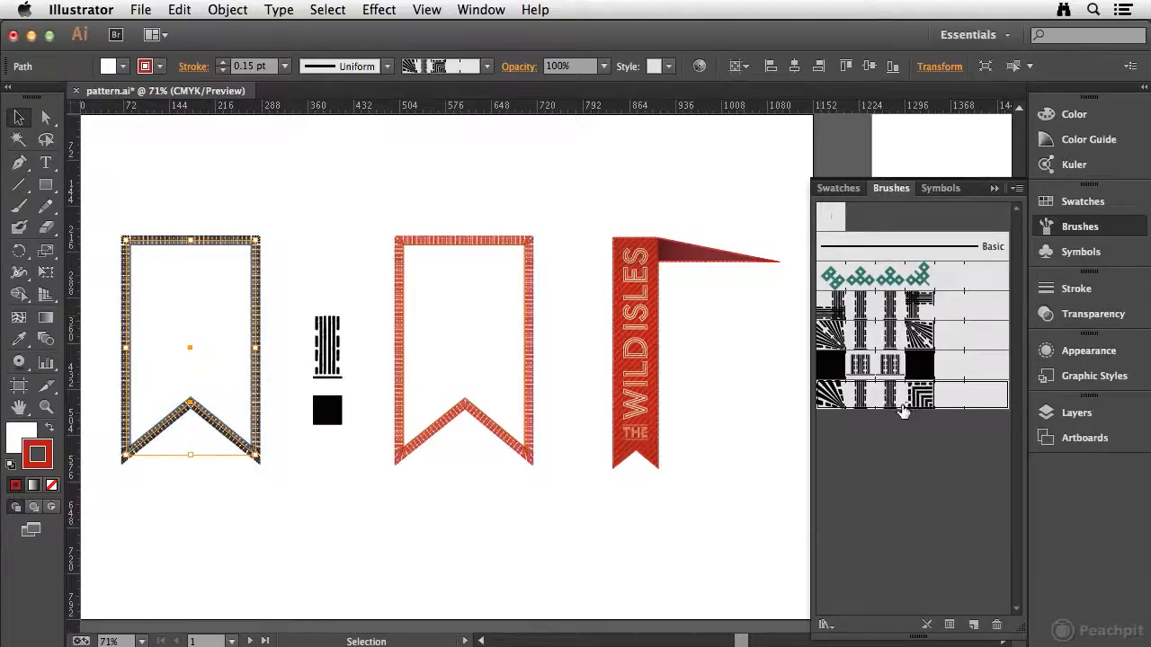
left_click(265, 324)
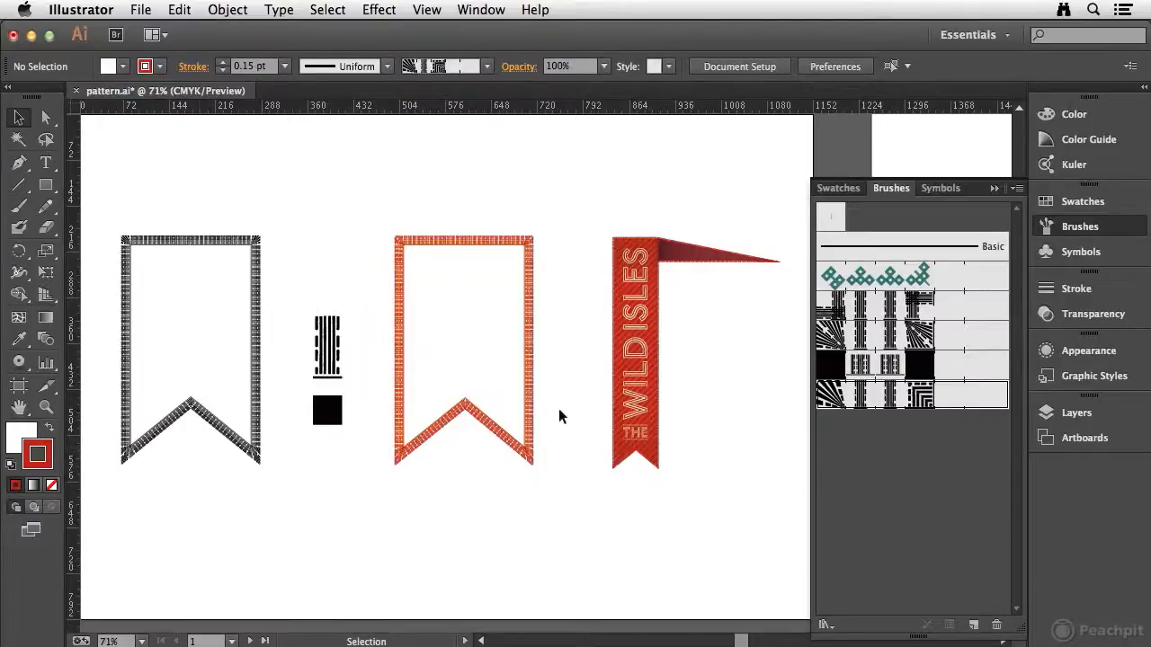
Create a new Pattern Brush from the black four-diamond artwork on the second artboard.
left_click_drag(765, 321, 473, 332)
left_click_drag(637, 352, 487, 348)
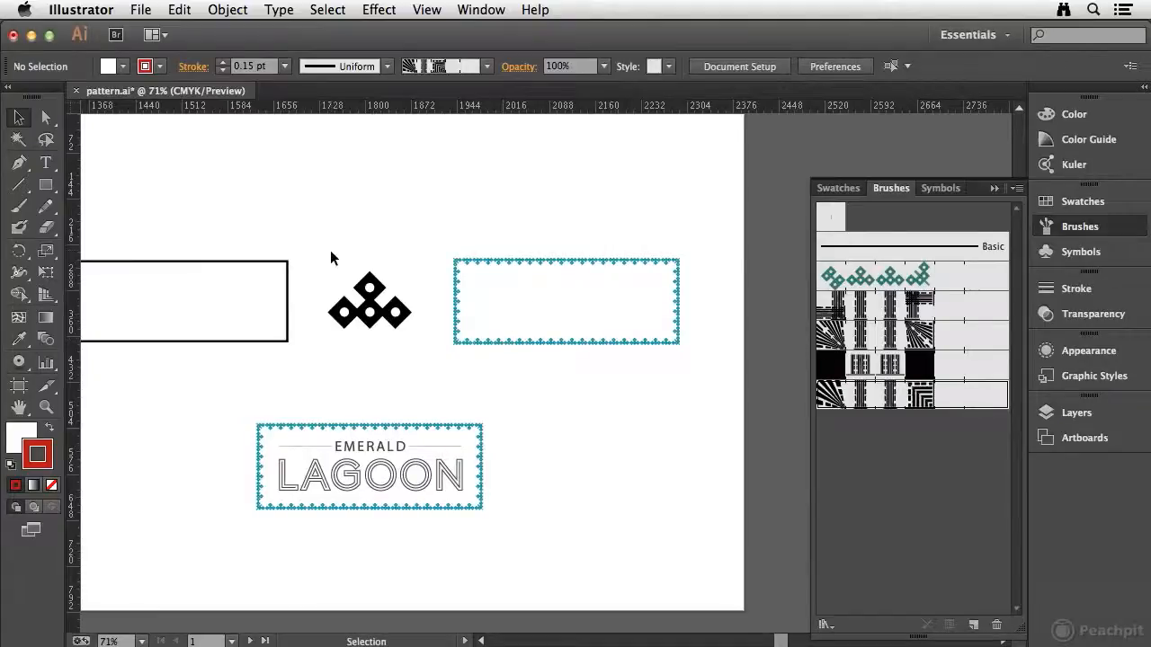
mouse_move(352, 288)
left_mouse_down()
mouse_move(412, 348)
mouse_move(506, 404)
mouse_move(873, 527)
mouse_move(929, 511)
left_mouse_up()
left_click(544, 375)
left_click(724, 416)
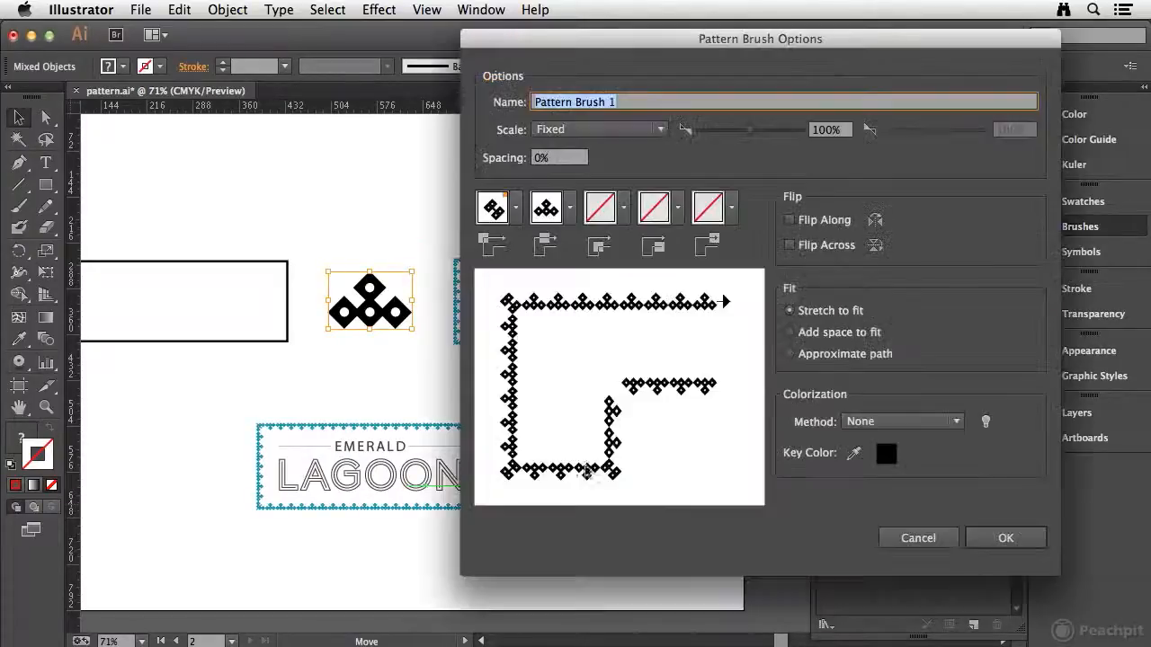
Assign the Auto-Between tile as the brush's outer corner and the Auto-Overlap tile as its inner corner.
left_click(517, 208)
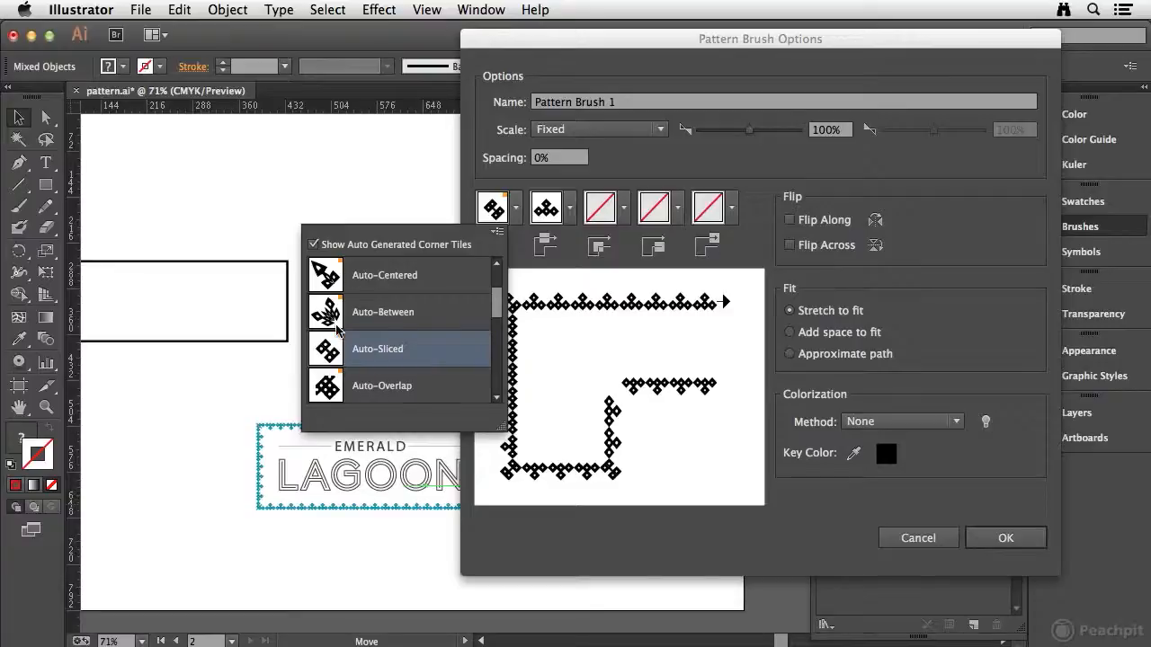
left_click(330, 312)
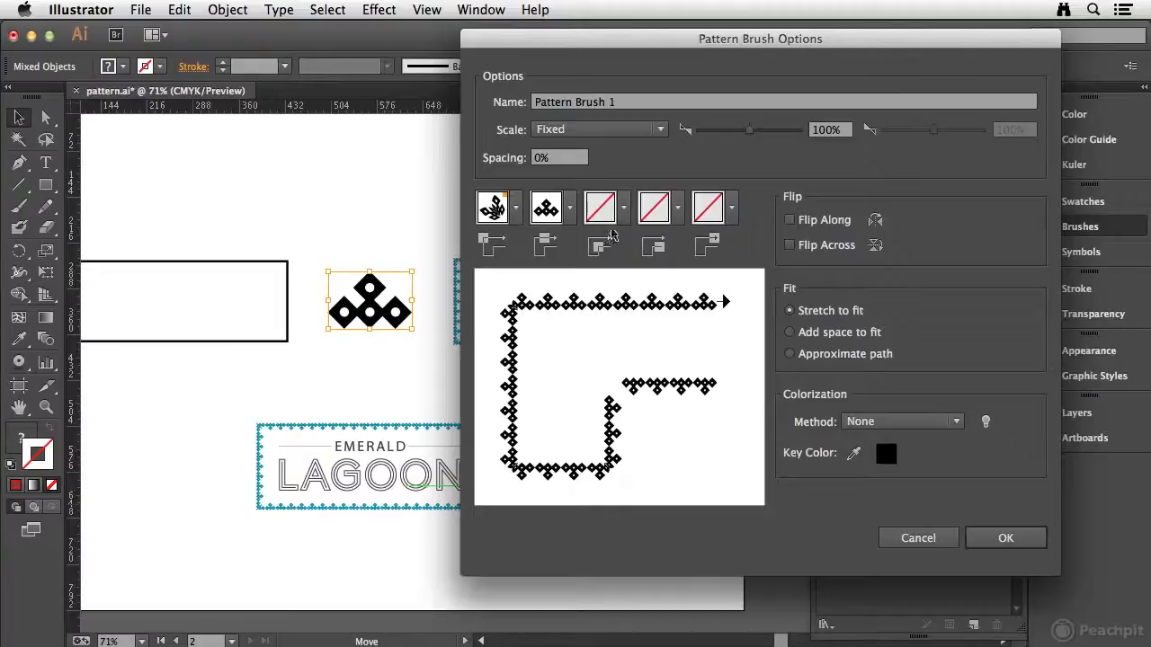
left_click(625, 211)
left_click_drag(608, 288, 605, 320)
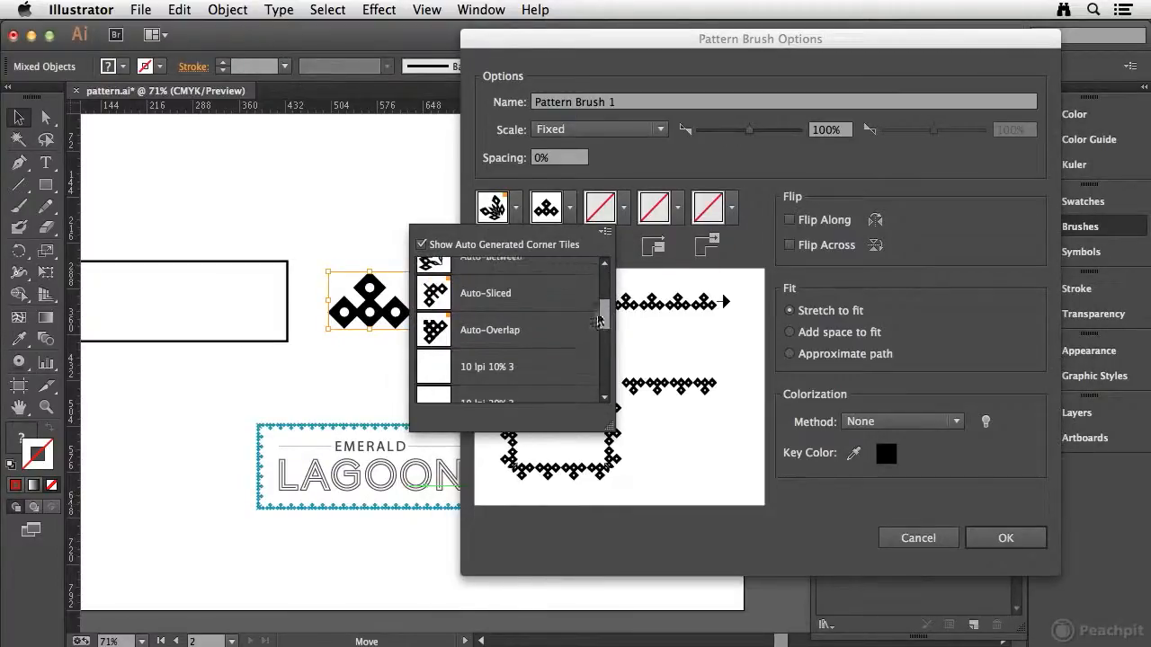
left_click(484, 294)
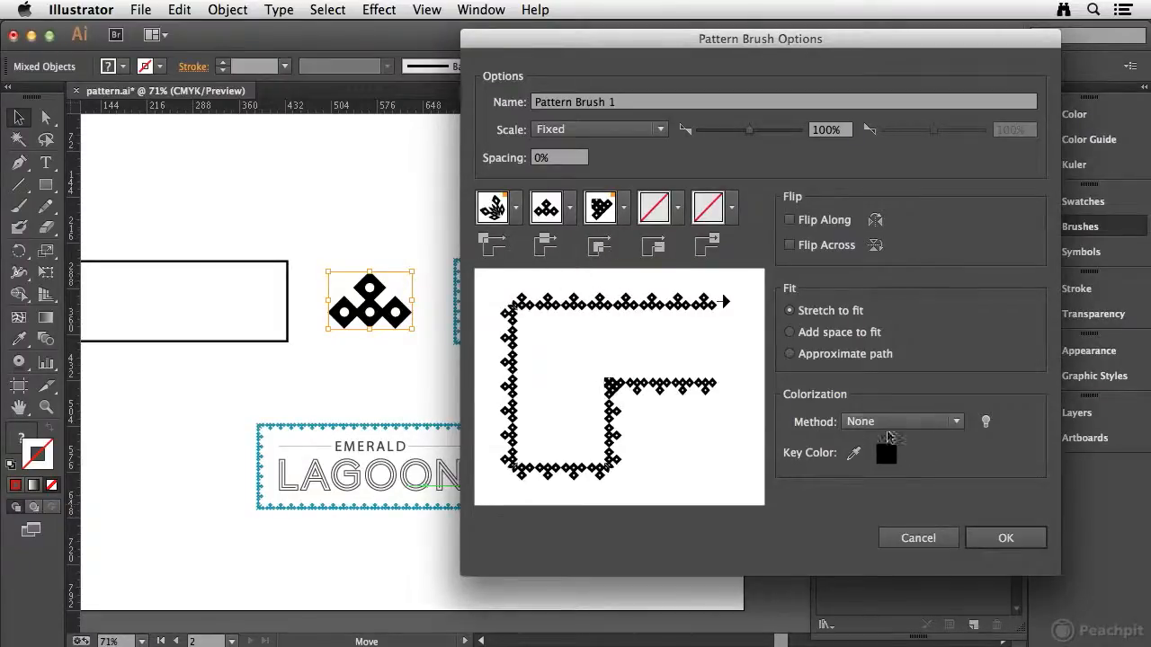
Set the new brush's colorization method to Tints and accept the brush options.
left_click(942, 421)
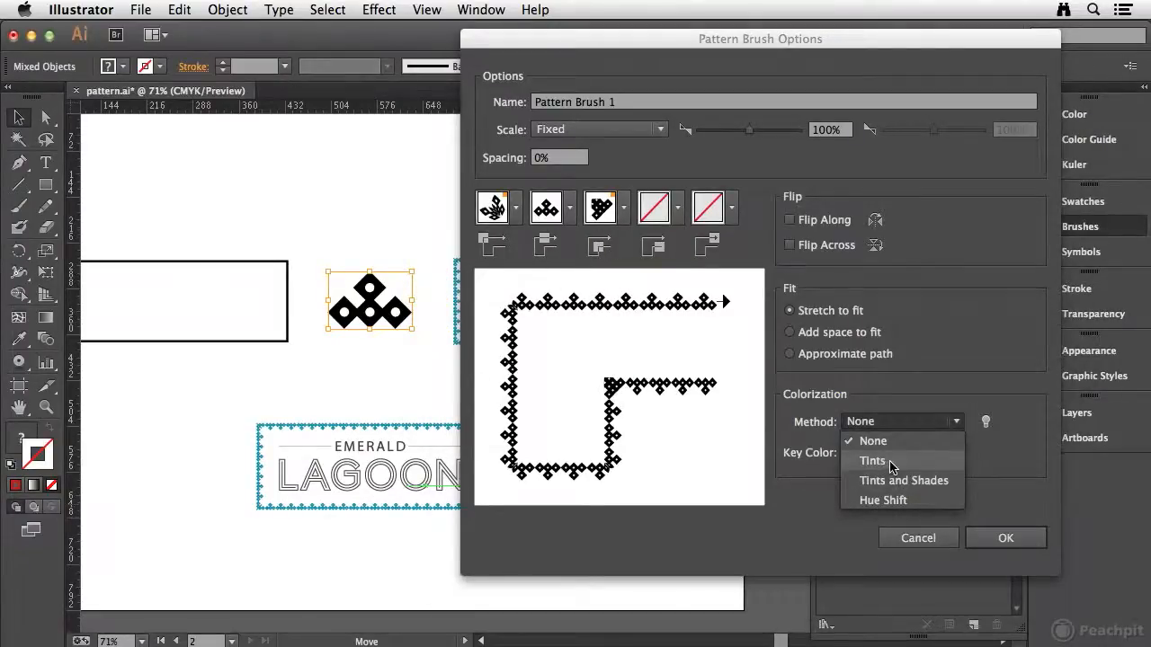
left_click(889, 461)
left_click(1004, 537)
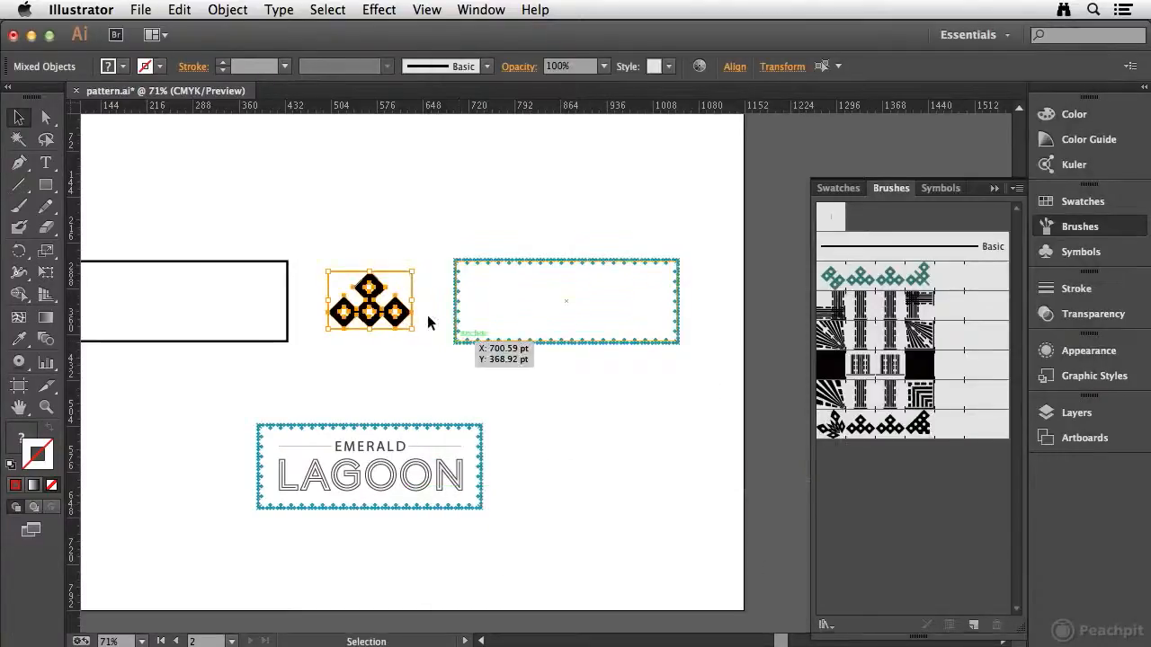
Apply the new diamond pattern brush to the plain black rectangle, with a stroke weight of 0.15 pt.
left_click(261, 260)
left_click_drag(275, 210, 483, 220)
left_click(899, 426)
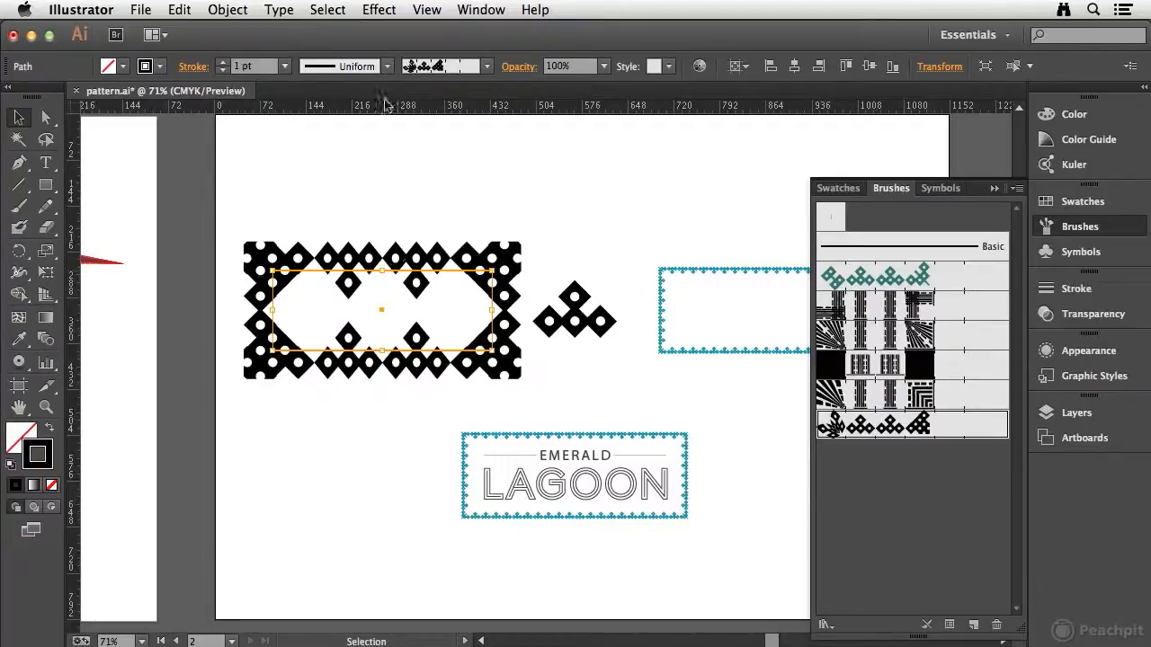
left_click(257, 66)
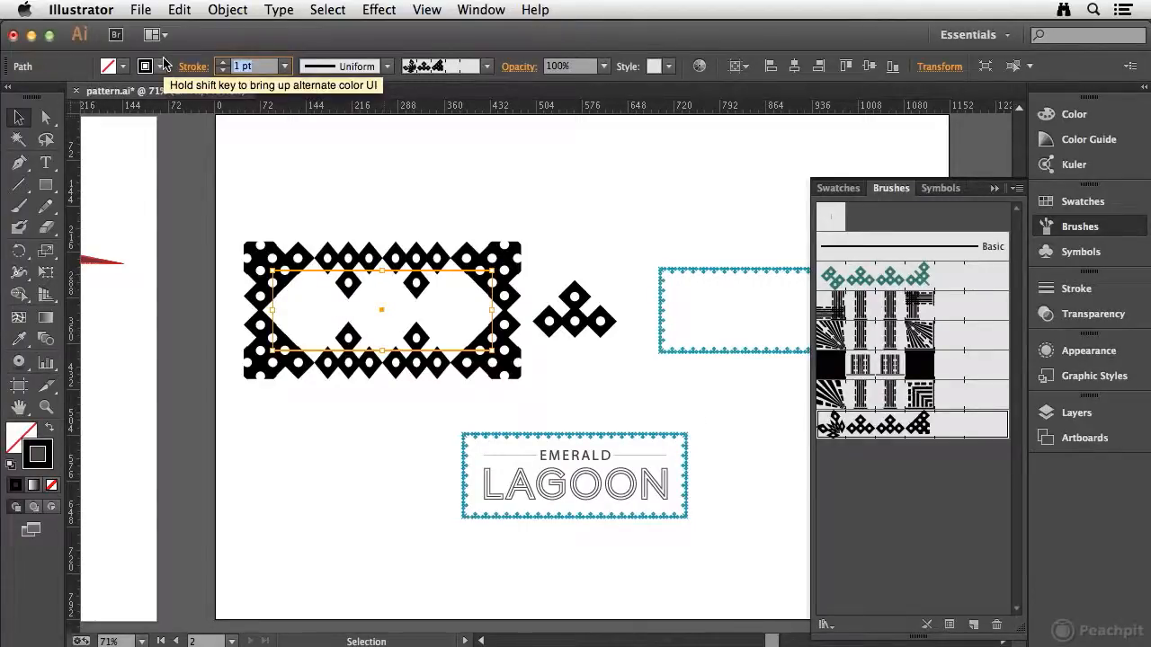
type("0.15")
key("Return")
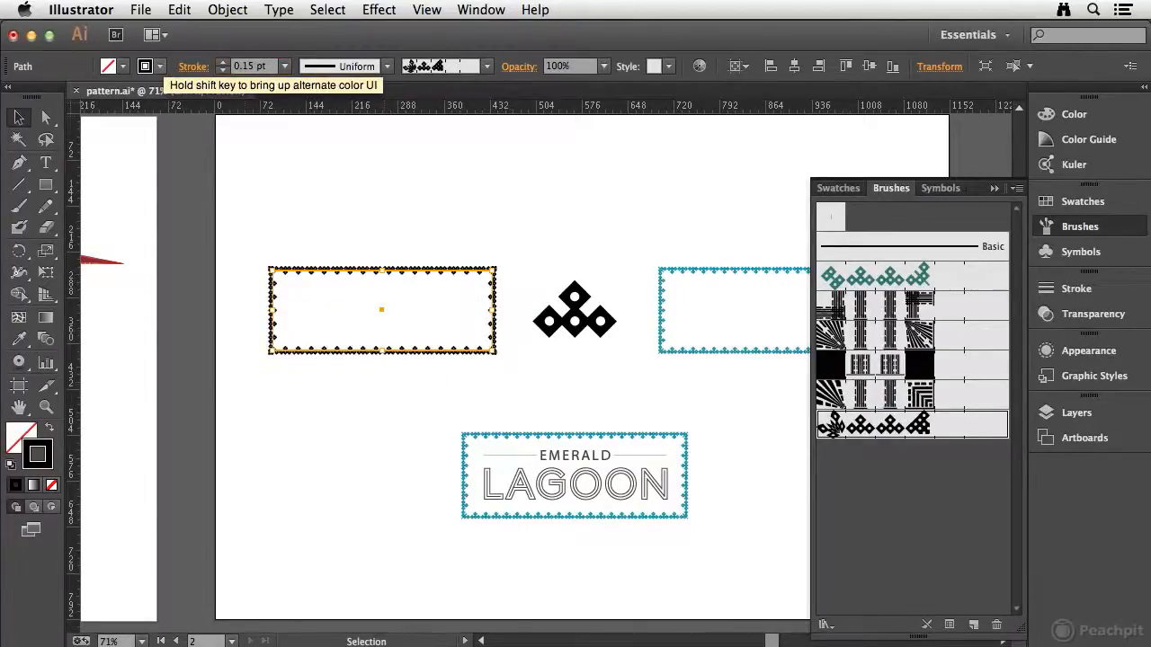
left_click(401, 239)
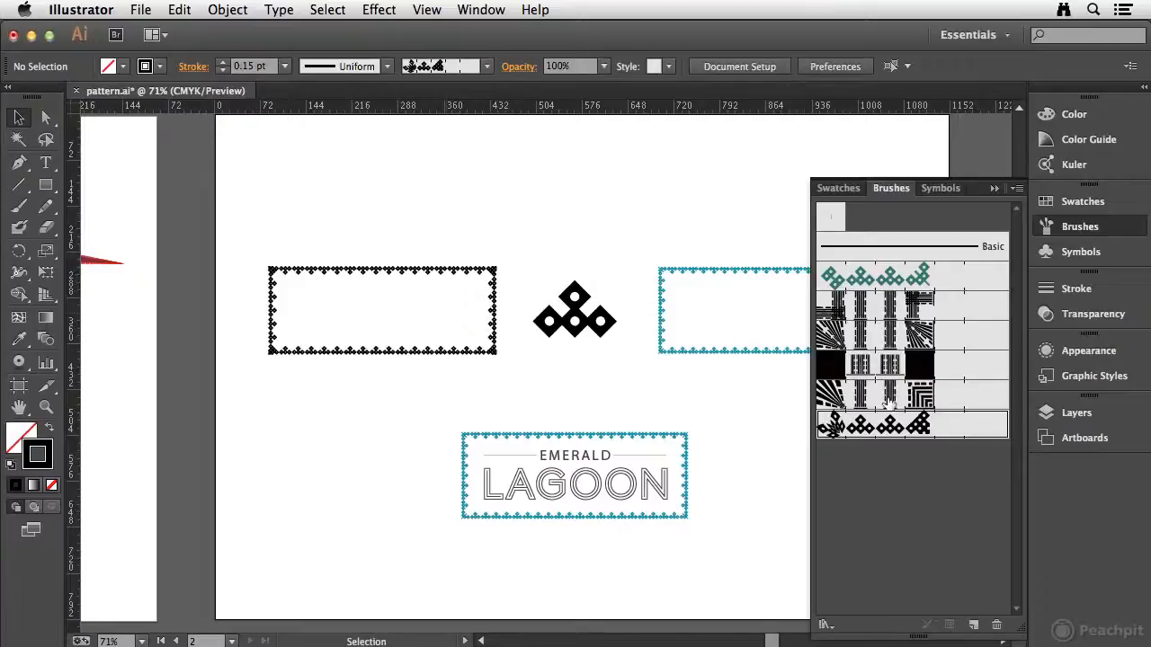
Open the diamond brush's options with Preview on and compare Add space to fit and Approximate path, ending on Stretch to fit.
key("z")
left_click_drag(252, 243, 532, 383)
left_click_drag(601, 385, 547, 336)
key("v")
left_click(596, 213)
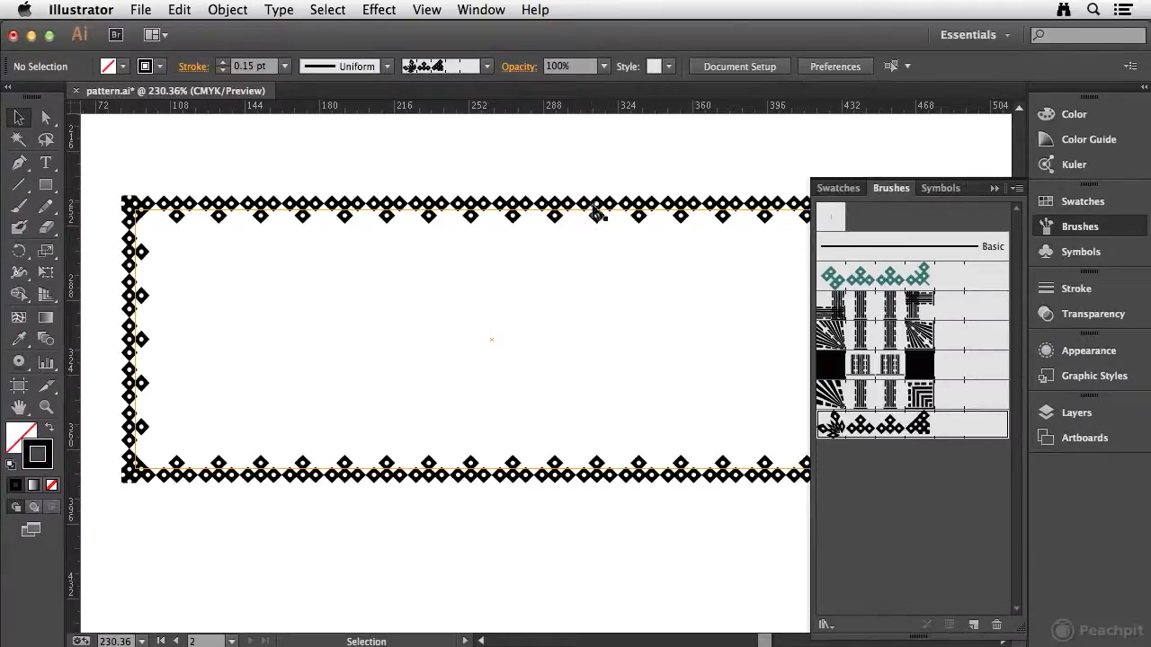
double_click(954, 434)
left_click_drag(636, 93, 808, 107)
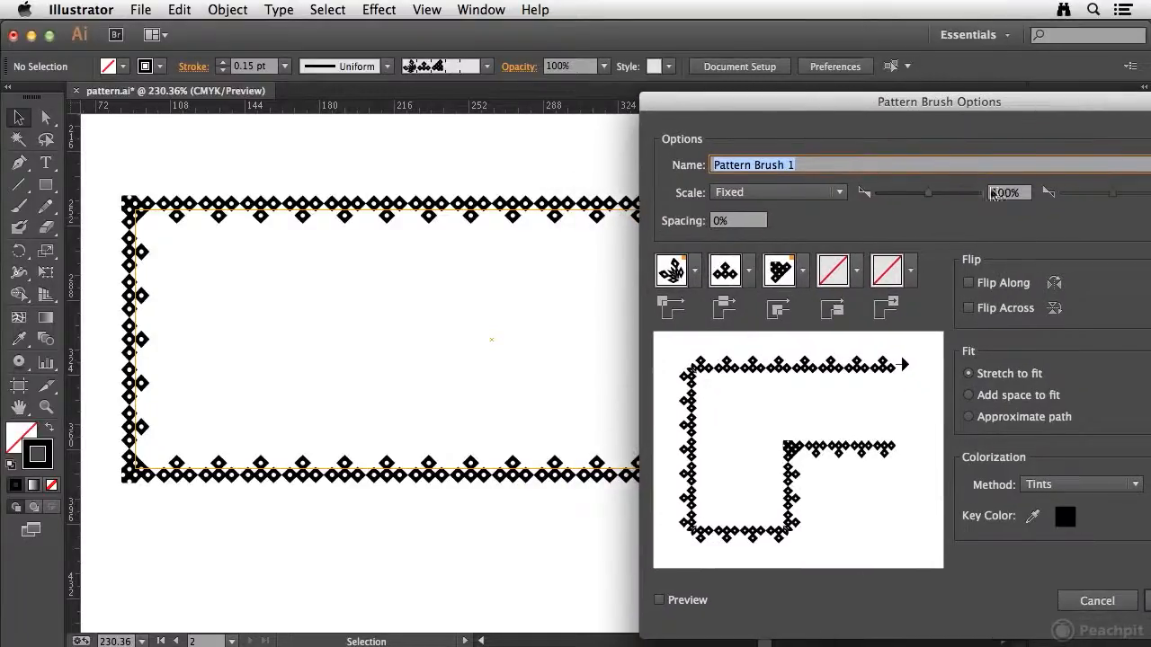
left_click(970, 395)
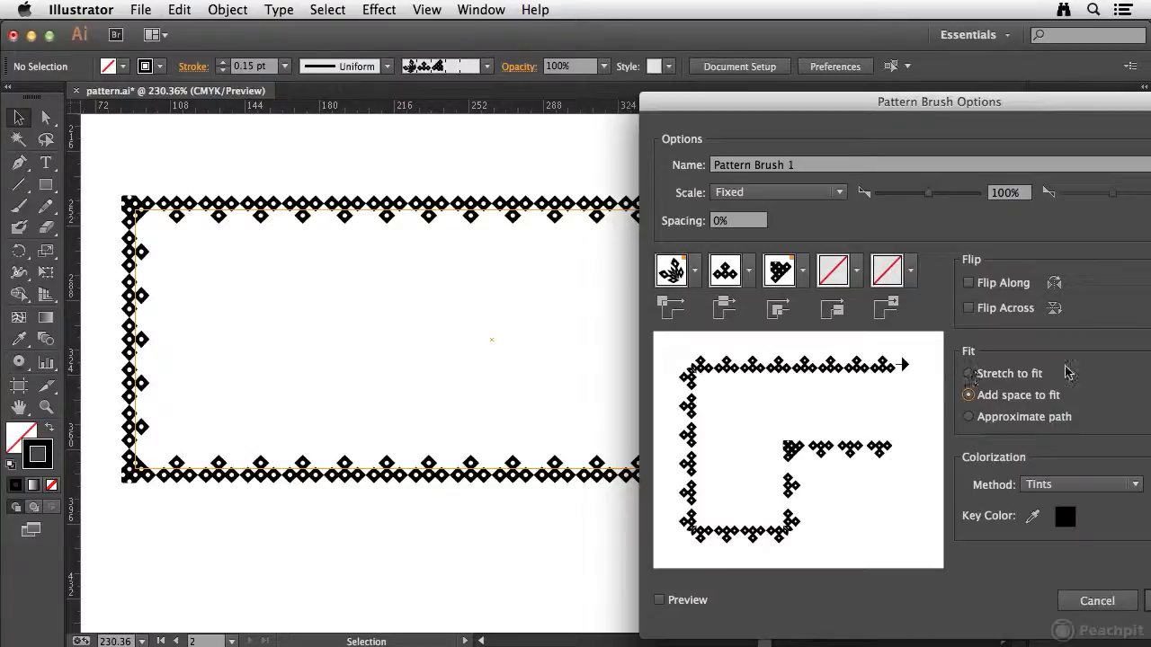
left_click(660, 600)
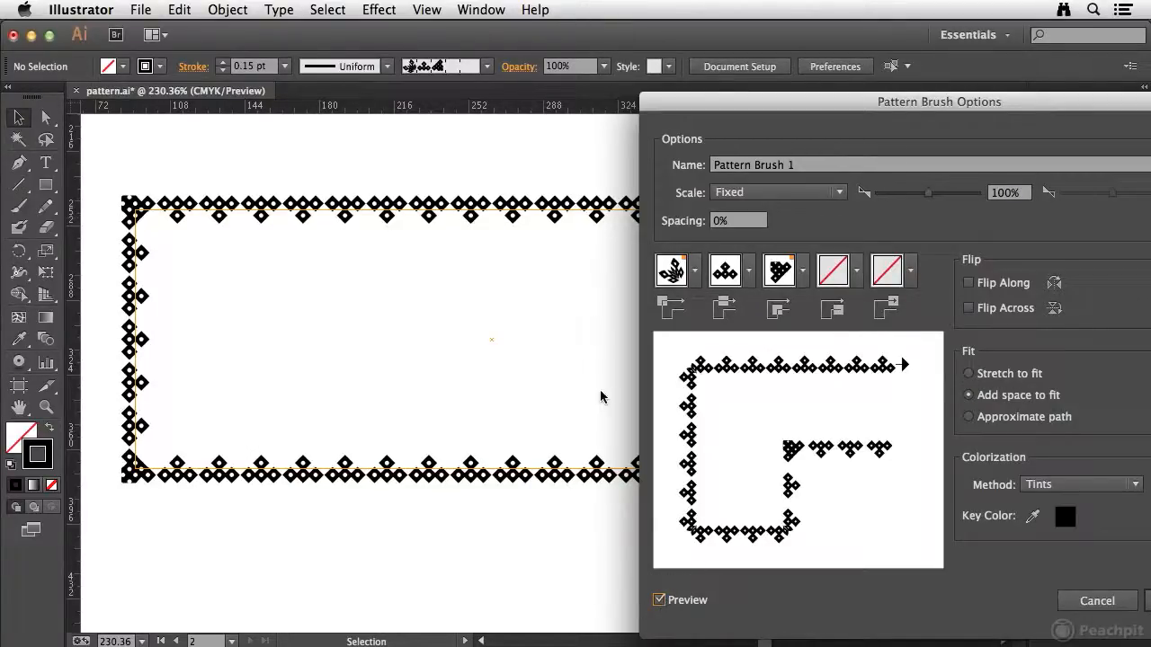
left_click(969, 416)
left_click(969, 374)
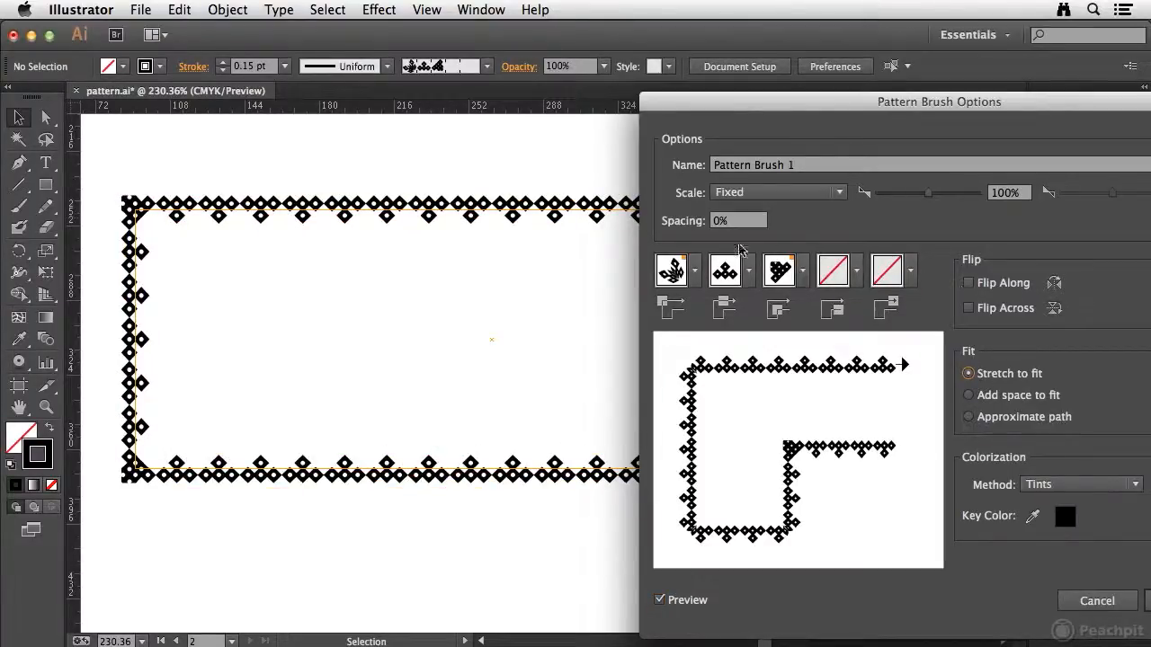
Set the diamond brush's spacing to 30%, keep its scale Fixed, and apply the changes to existing strokes.
left_click(738, 221)
type("30")
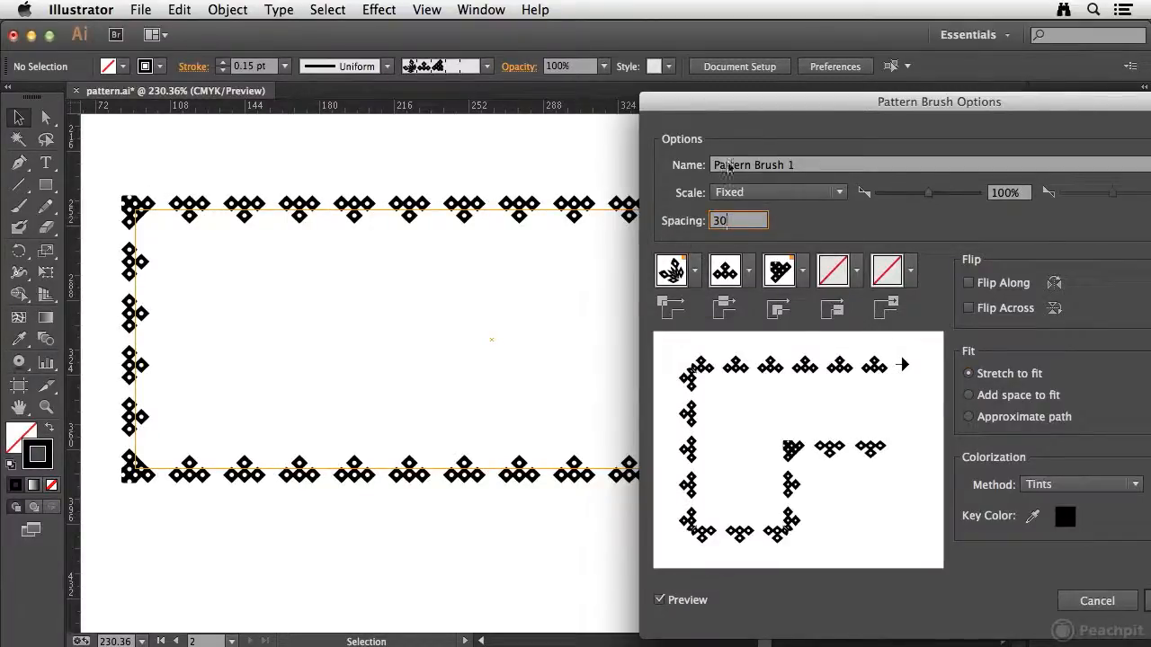
left_click(775, 193)
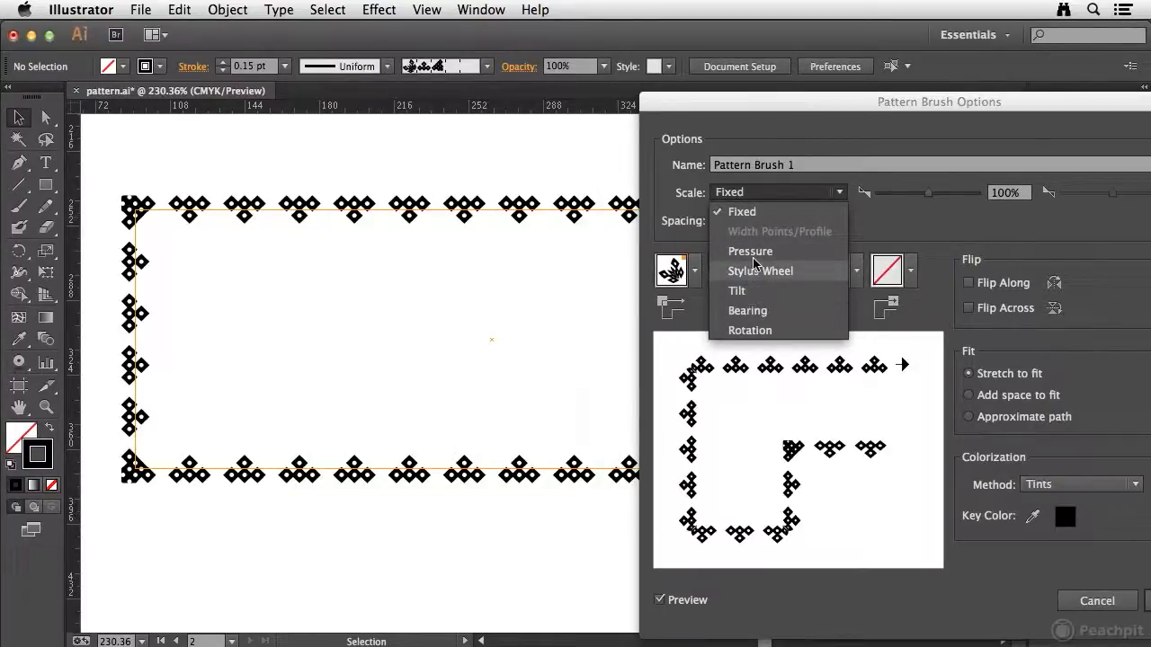
left_click(739, 213)
left_click_drag(997, 101, 861, 63)
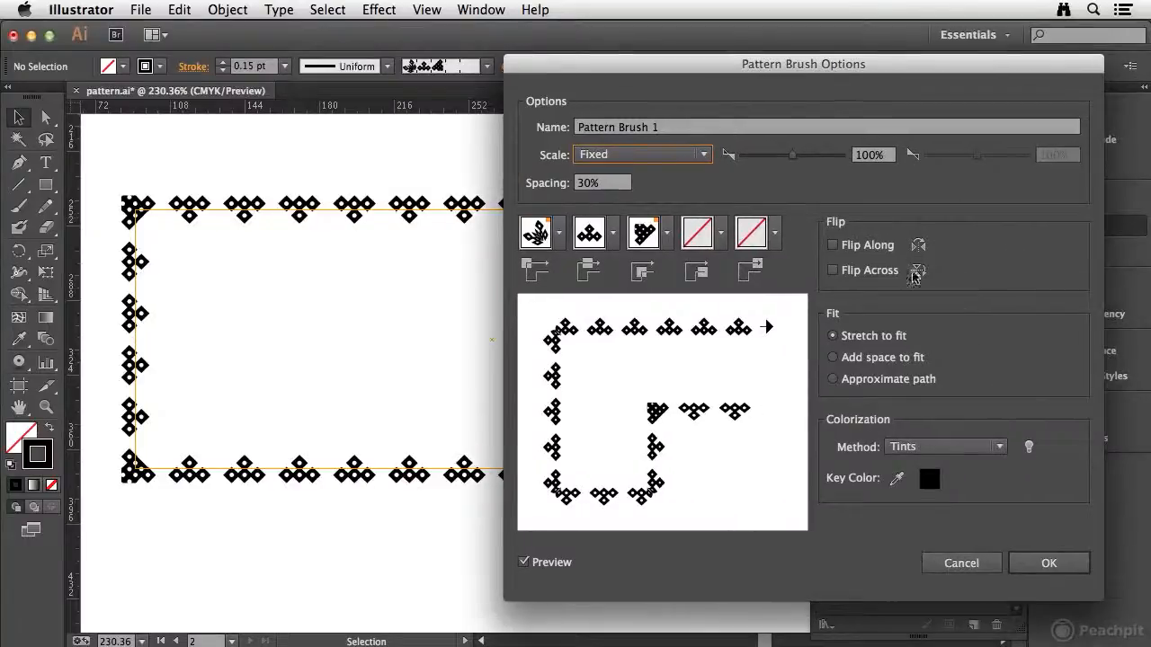
left_click(1045, 567)
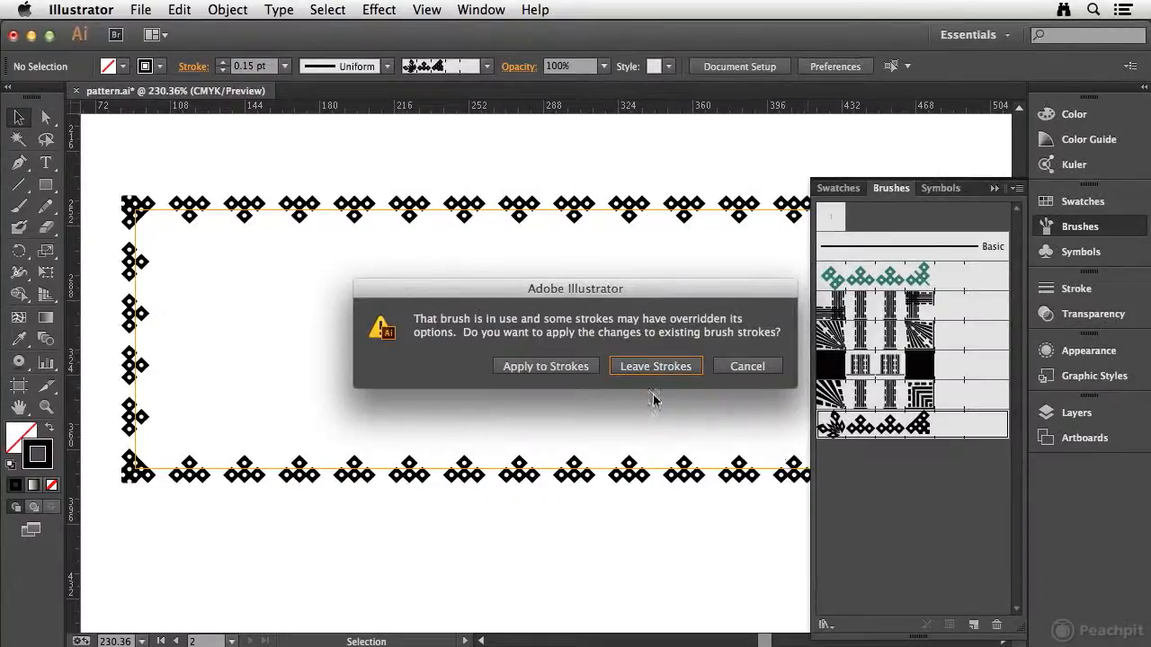
left_click(514, 367)
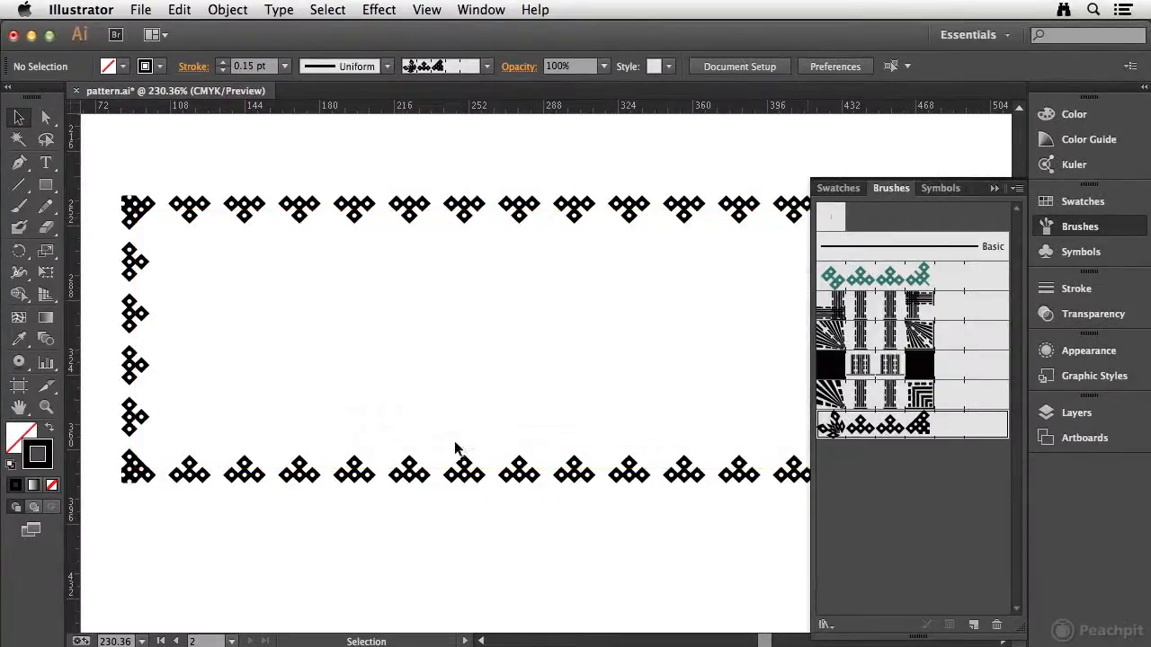
Set the diamond-bordered rectangle's stroke color to the green swatch.
left_click(336, 470)
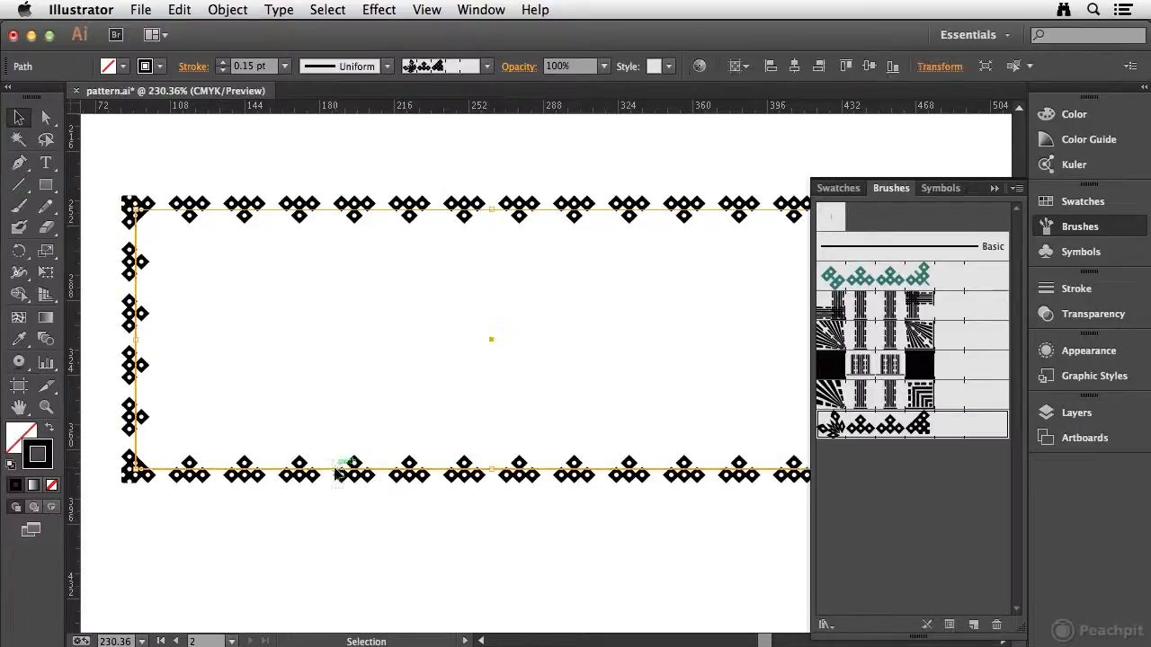
left_click(1082, 201)
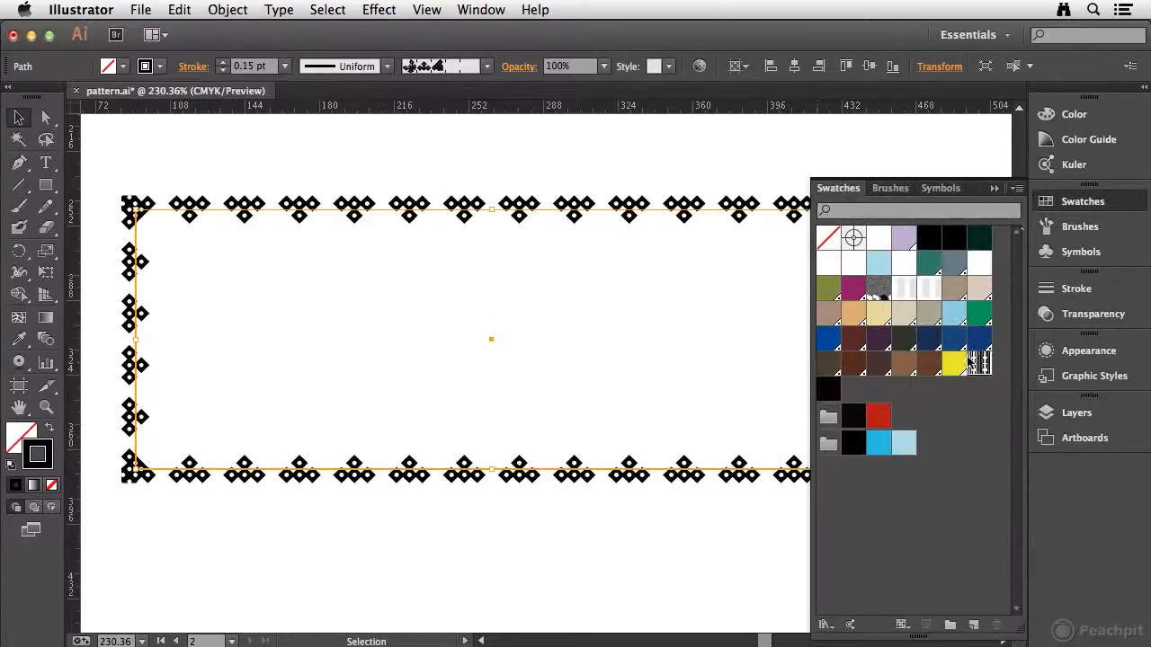
left_click(981, 320)
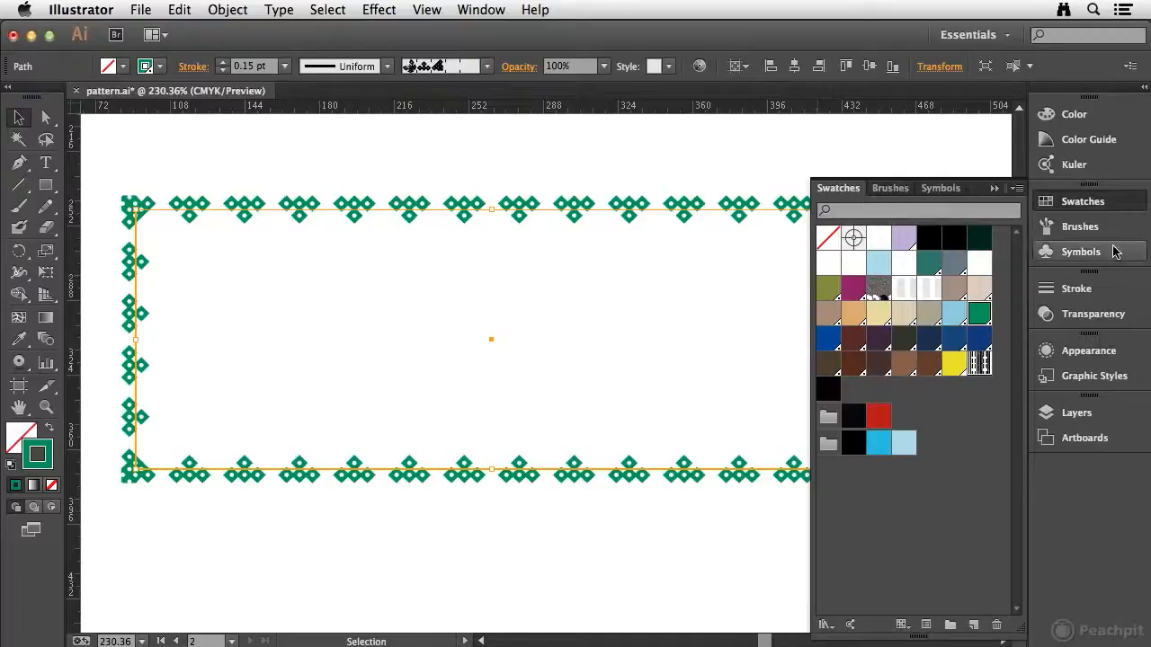
left_click(1106, 203)
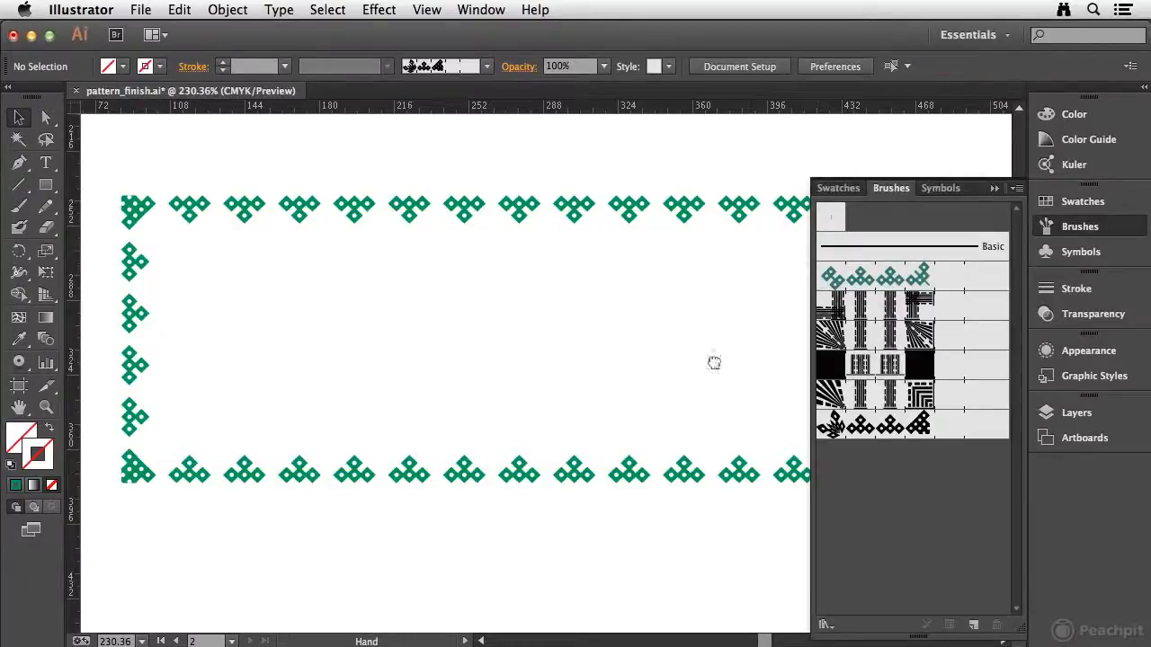
Start a new pattern brush from the embedded shell image near the artboard's lower corner.
left_click_drag(711, 360, 424, 264)
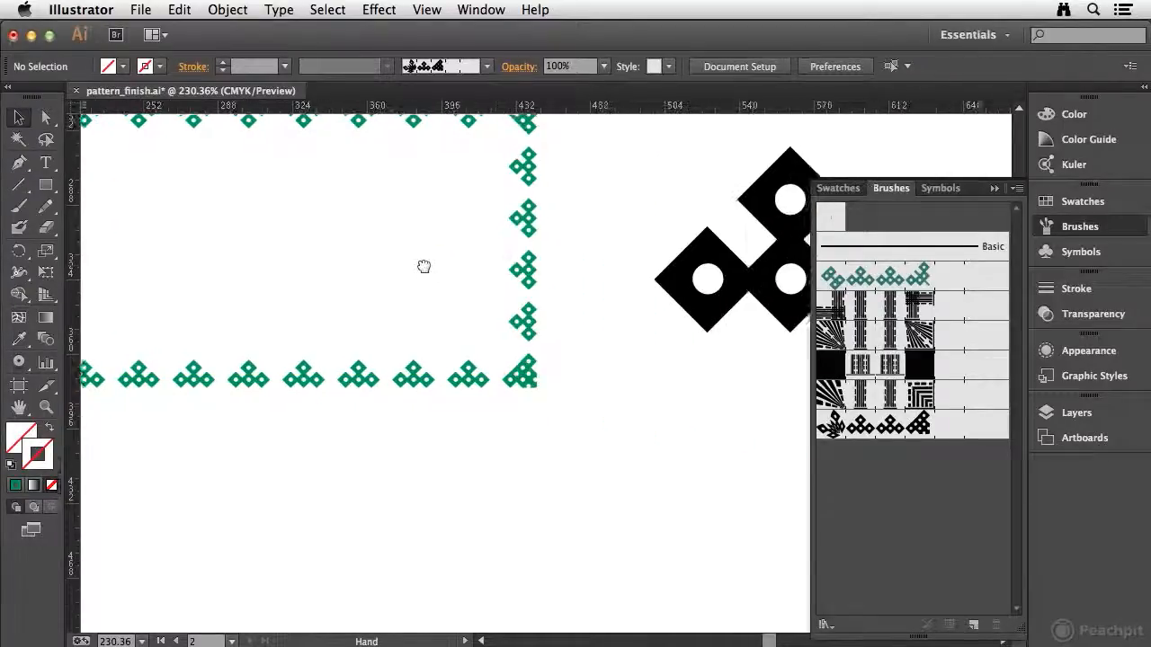
left_click_drag(732, 488, 280, 327)
left_click_drag(685, 510, 256, 364)
left_click_drag(540, 493, 85, 356)
left_click_drag(488, 420, 450, 285)
left_click_drag(508, 450, 513, 276)
left_click(467, 310)
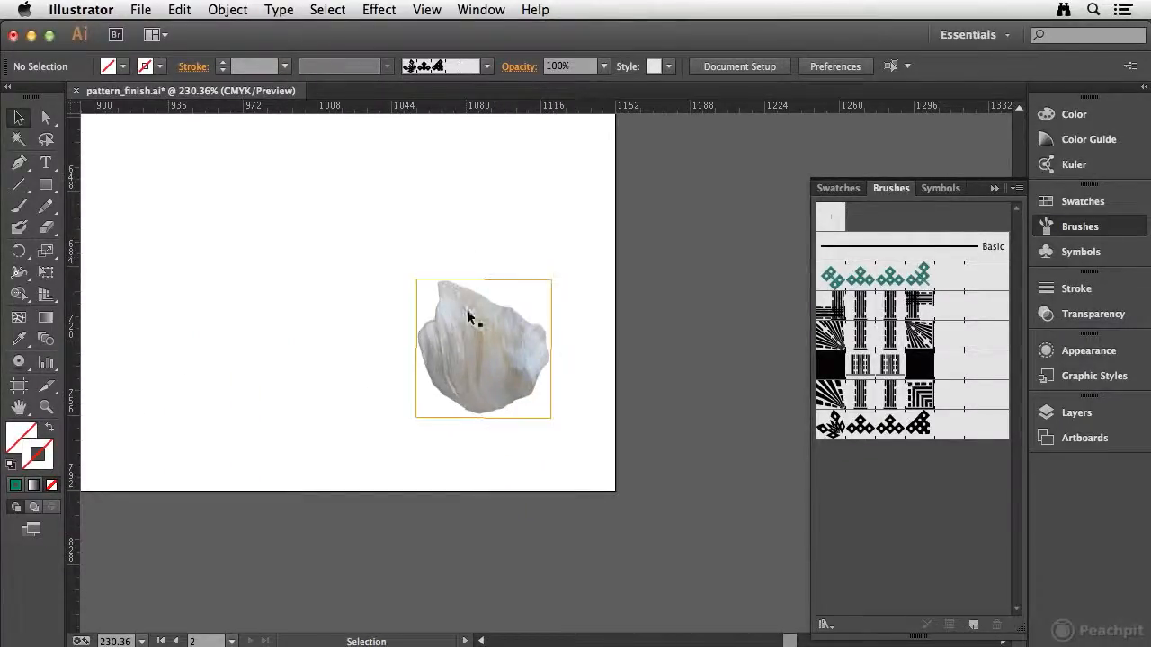
left_click(473, 358)
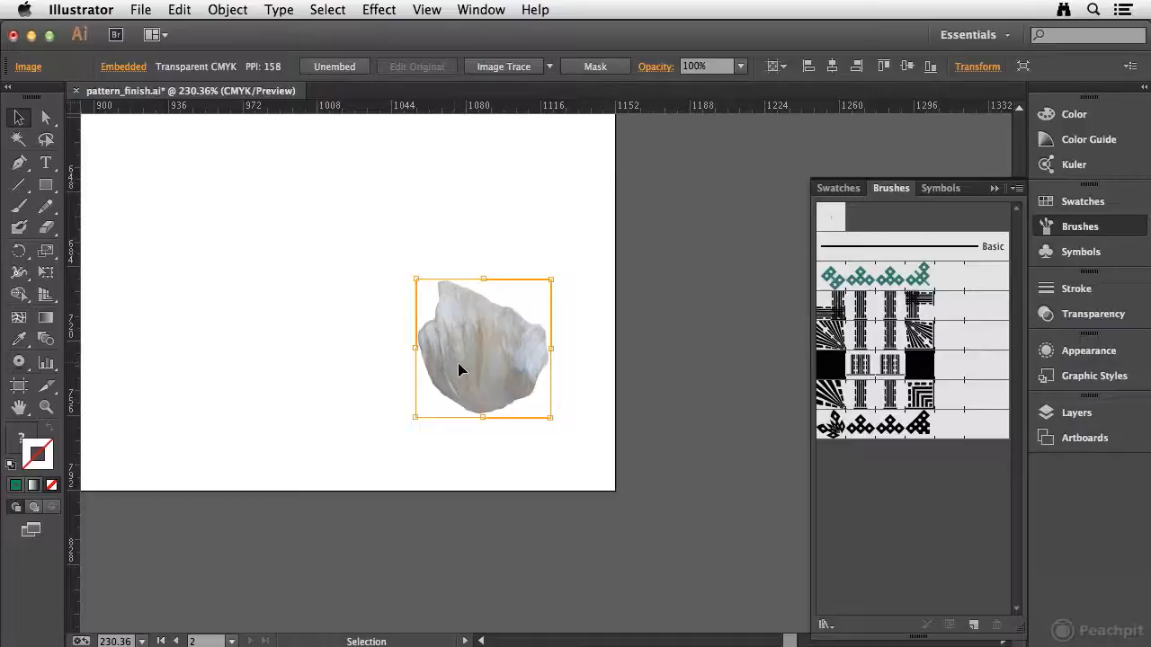
mouse_move(478, 352)
left_mouse_down()
mouse_move(719, 490)
mouse_move(902, 522)
mouse_move(881, 524)
left_mouse_up()
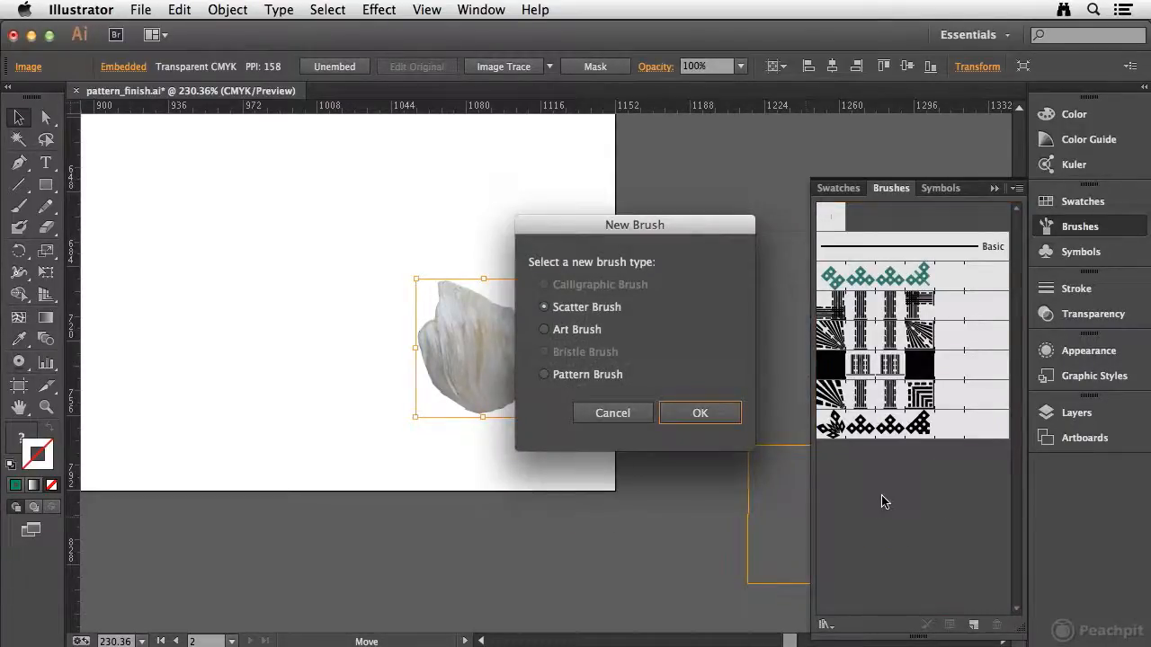
left_click(538, 376)
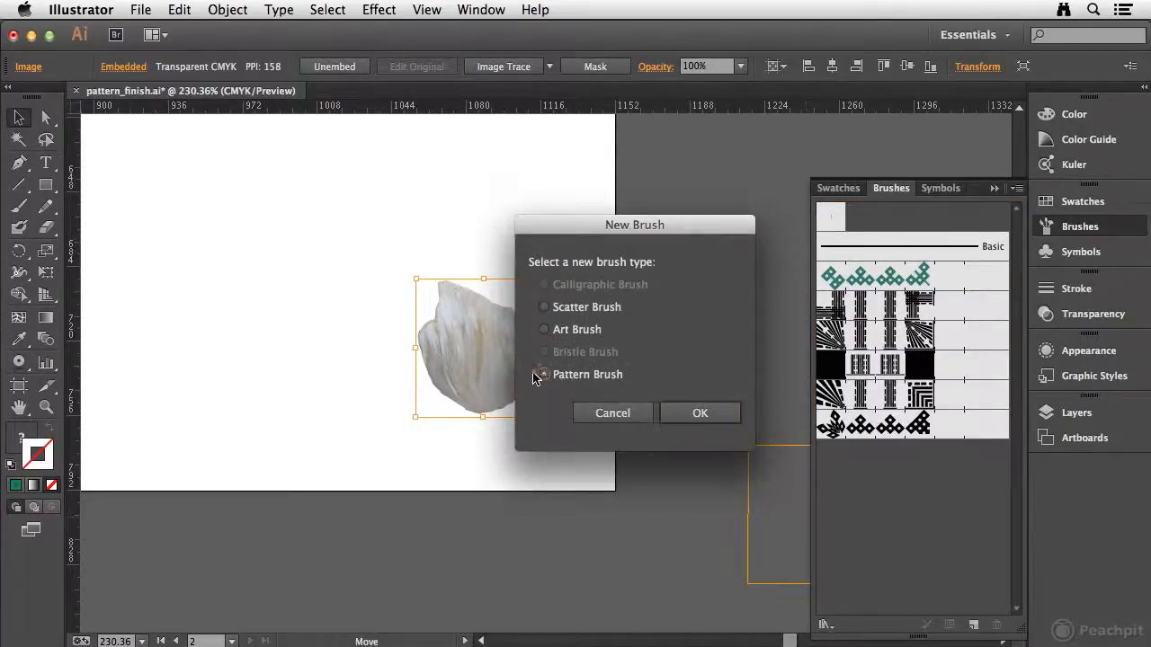
left_click(702, 413)
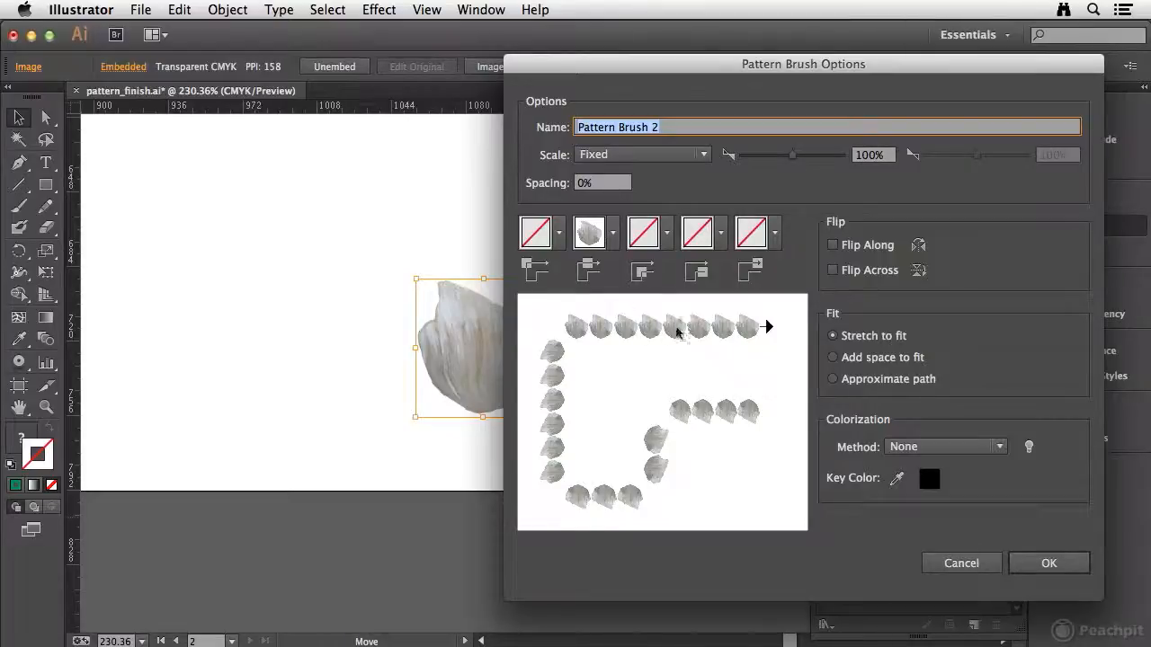
Set both the outer and inner corner tiles of the shell pattern brush to Auto-Between.
left_click(559, 232)
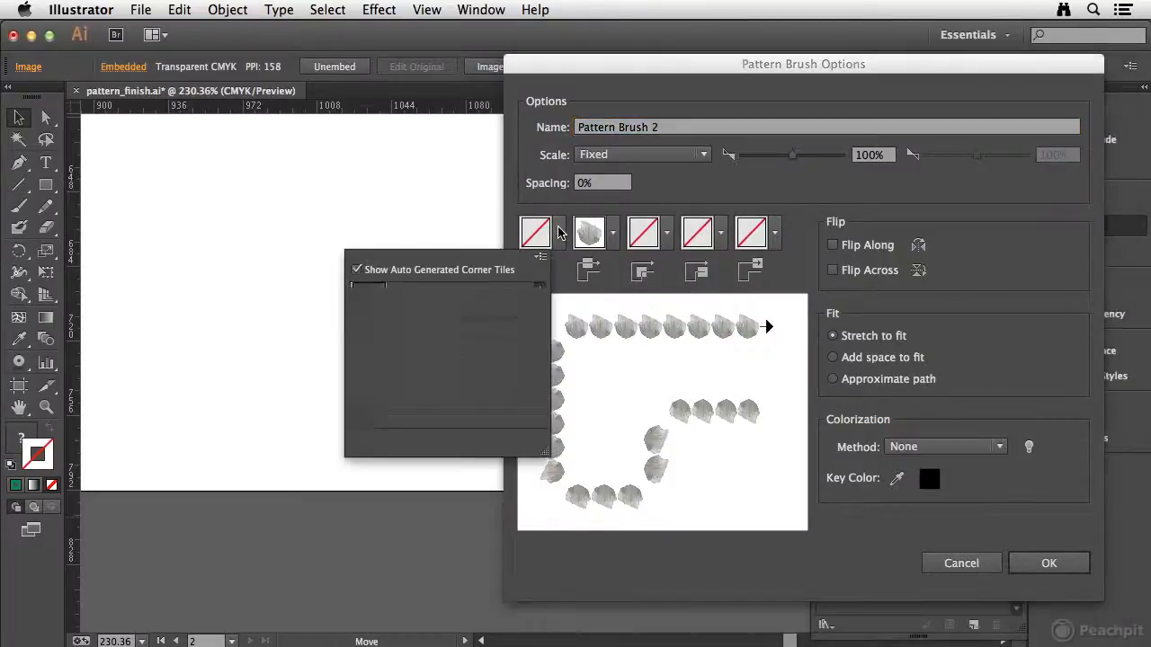
left_click_drag(542, 310, 543, 329)
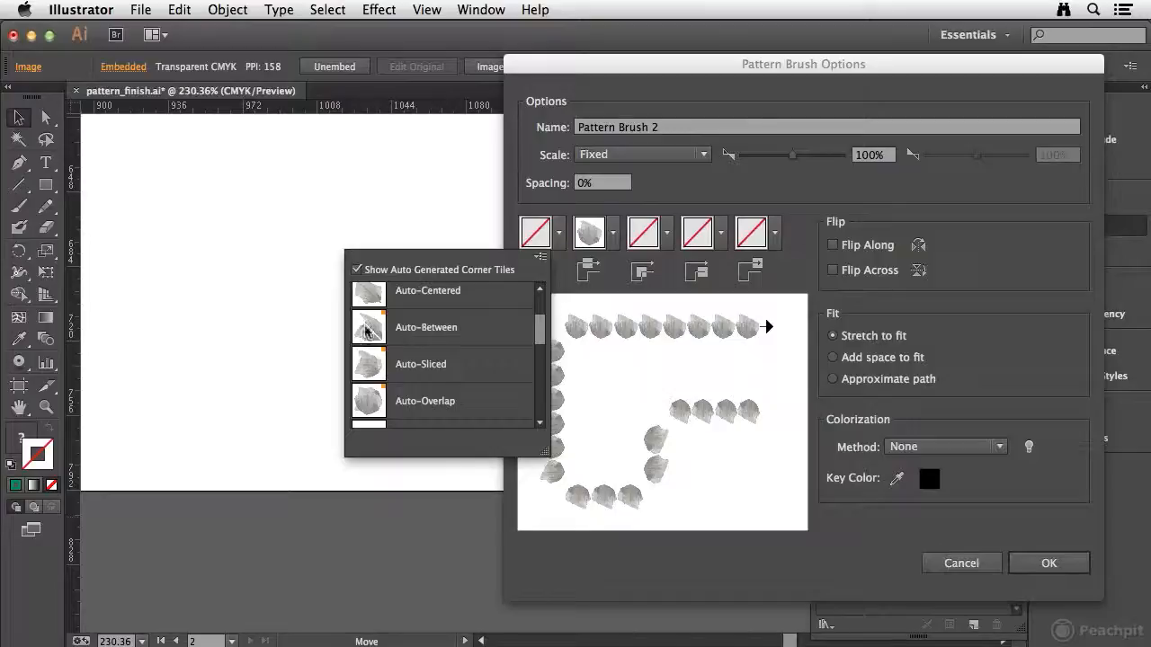
left_click(368, 331)
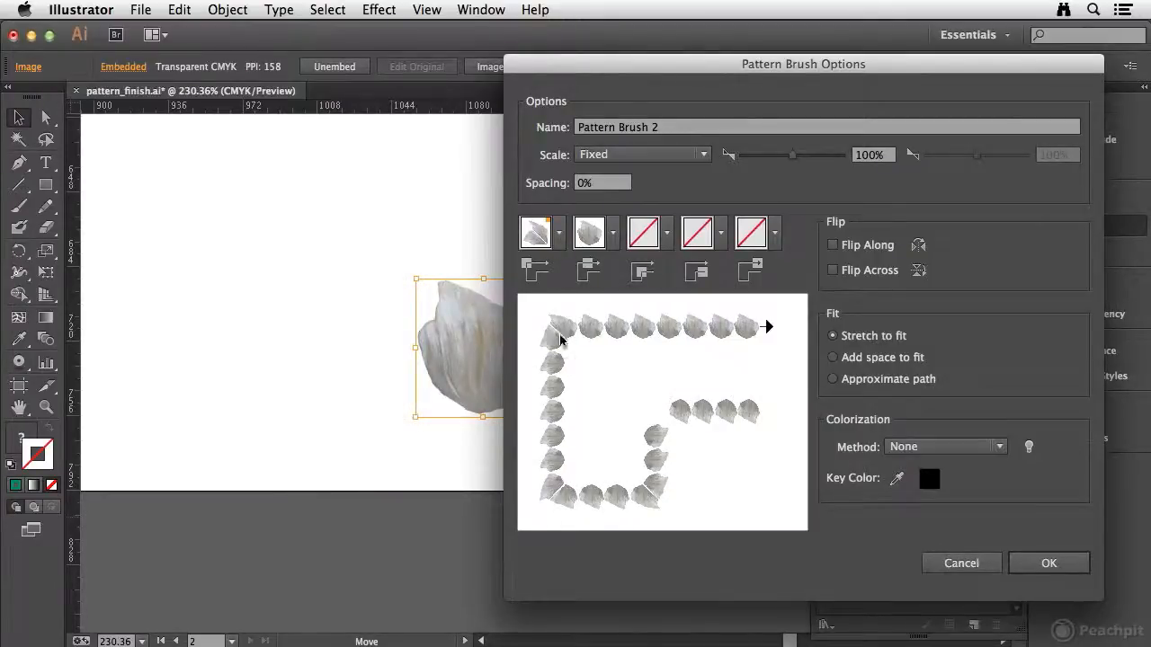
left_click(667, 232)
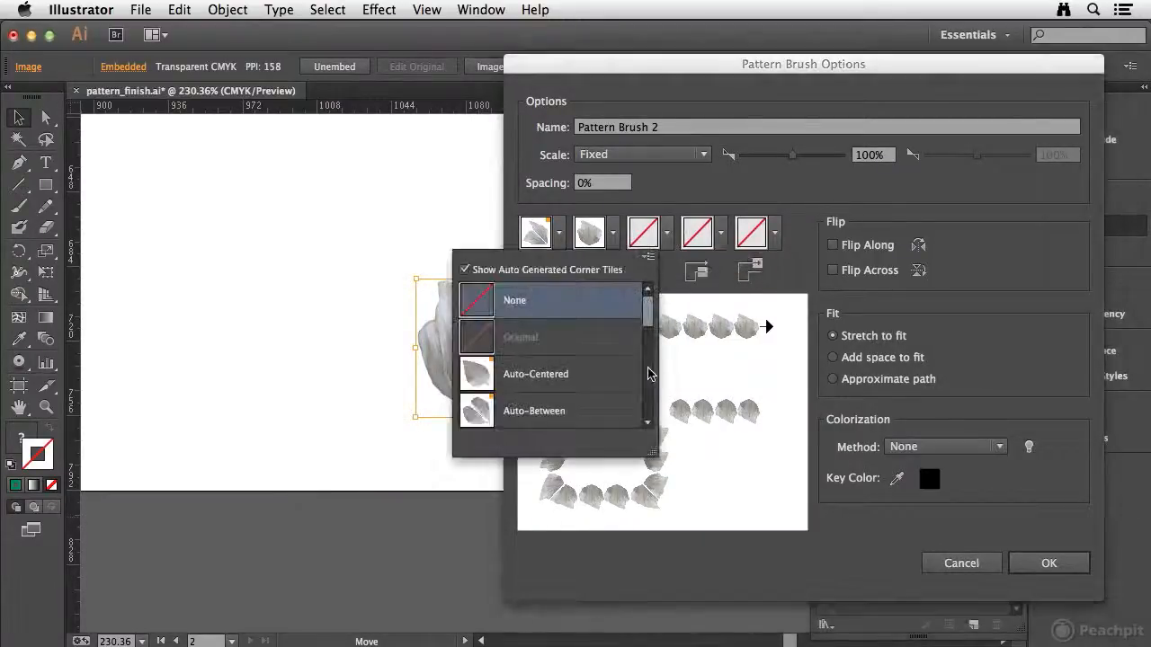
left_click(568, 416)
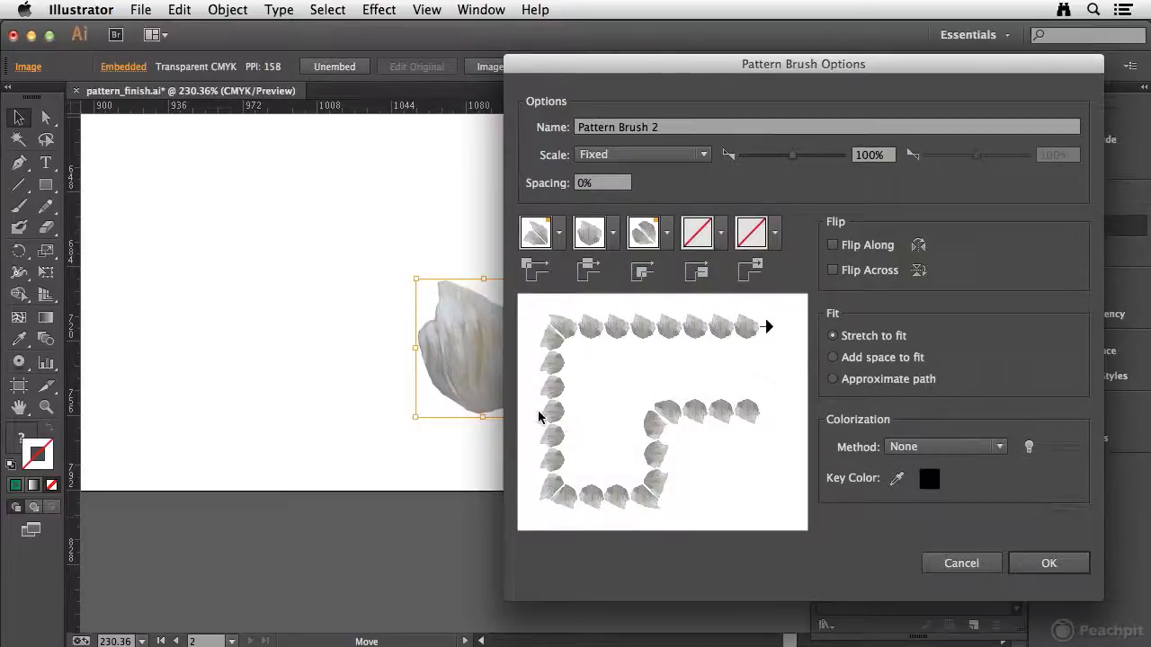